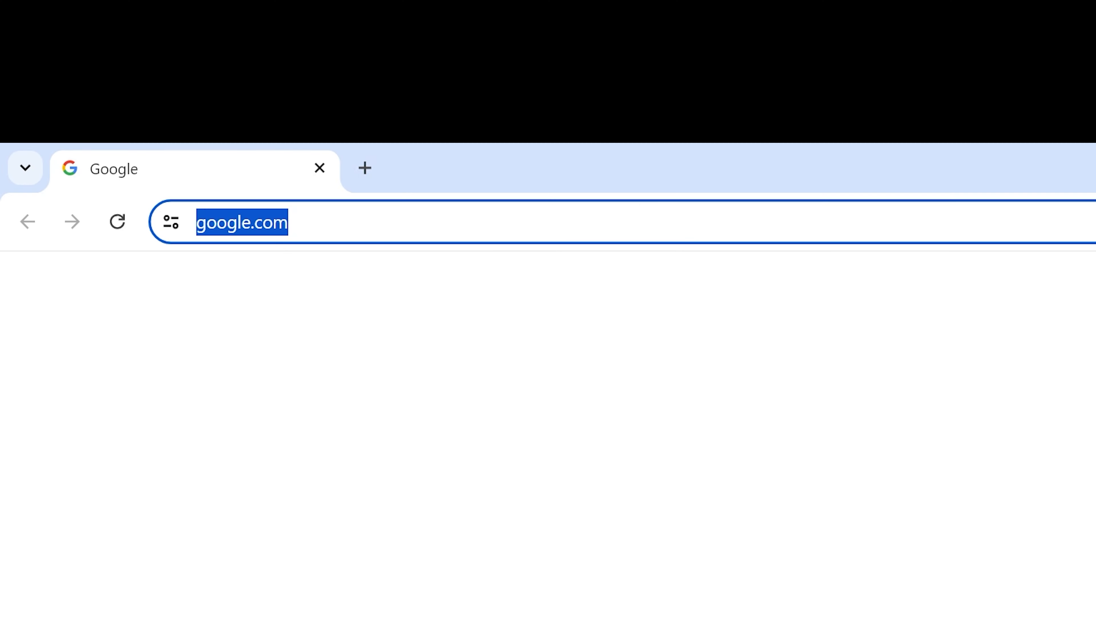
# Go to odeon.dk and open the Movie Auralisation examples page
pyautogui.write('odeon.dk')
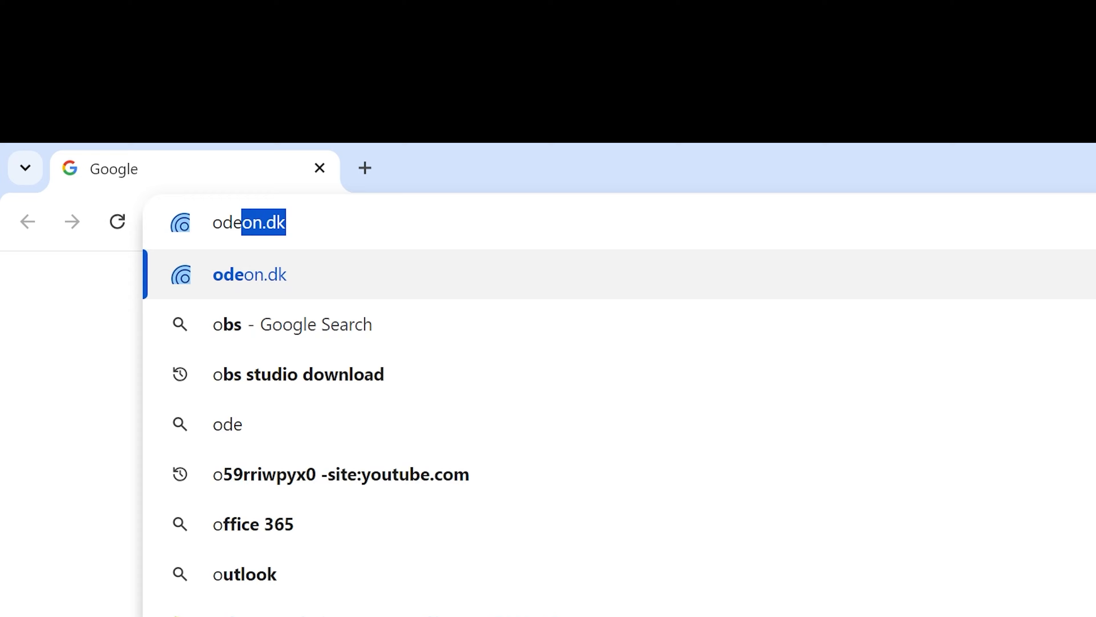
pyautogui.press('Return')
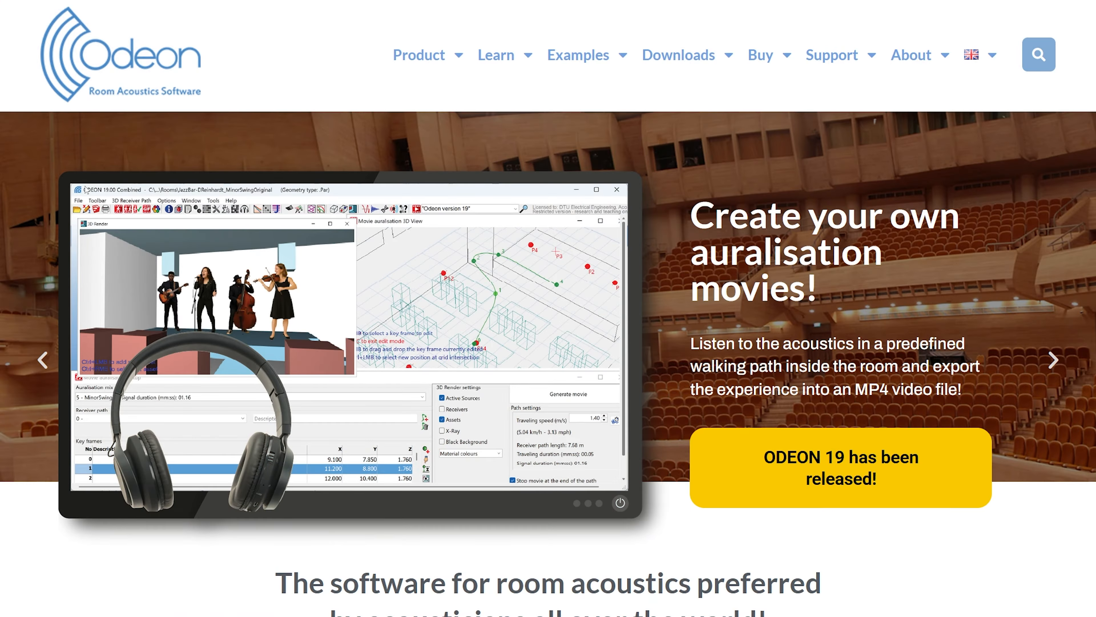
pyautogui.moveTo(565, 55)
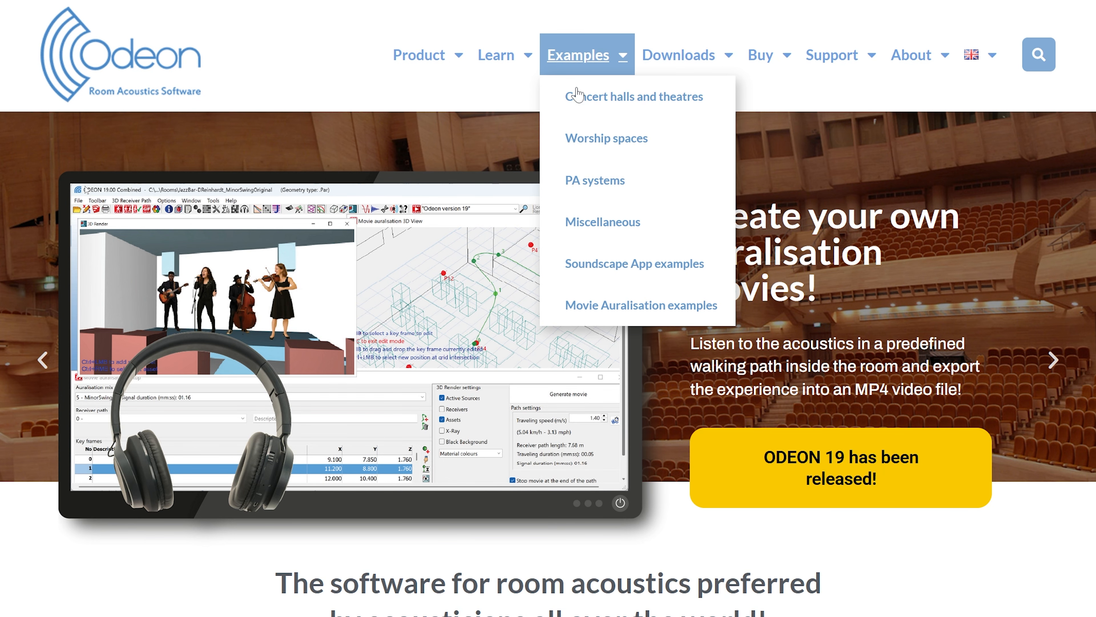
pyautogui.click(637, 306)
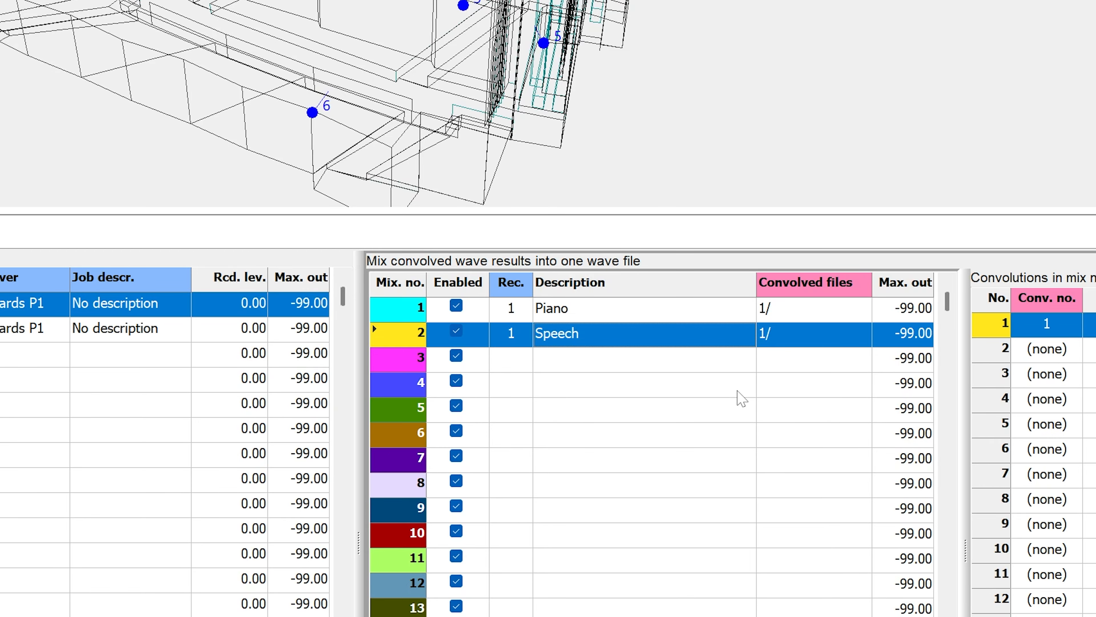
# Create a movie auralisation from the Piano mix and add the first key frame to the receiver path
pyautogui.click(654, 312)
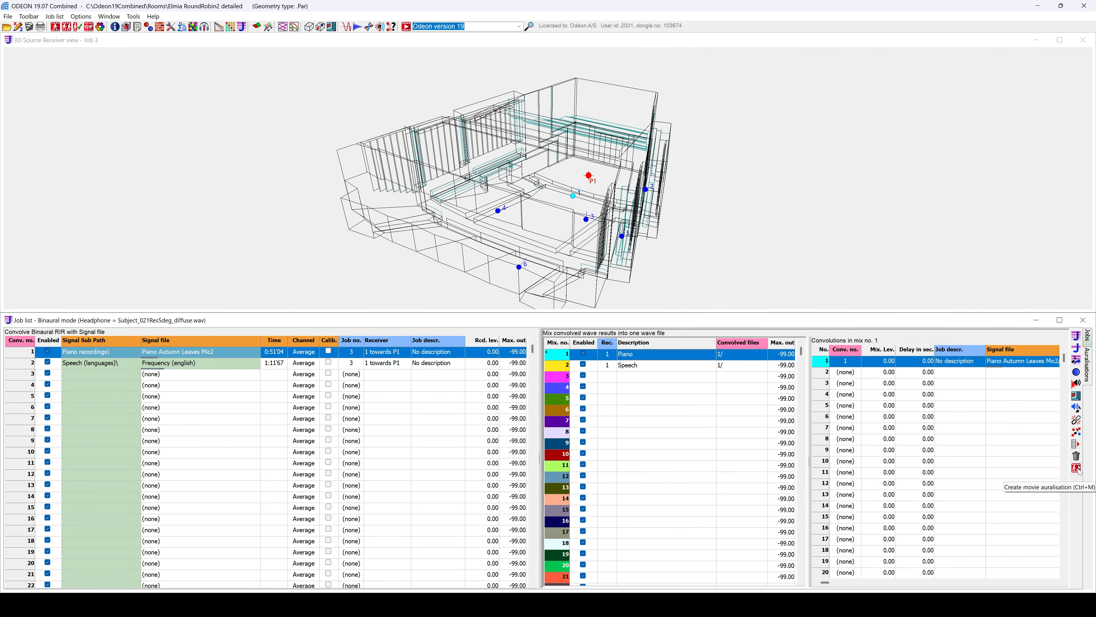
pyautogui.click(681, 426)
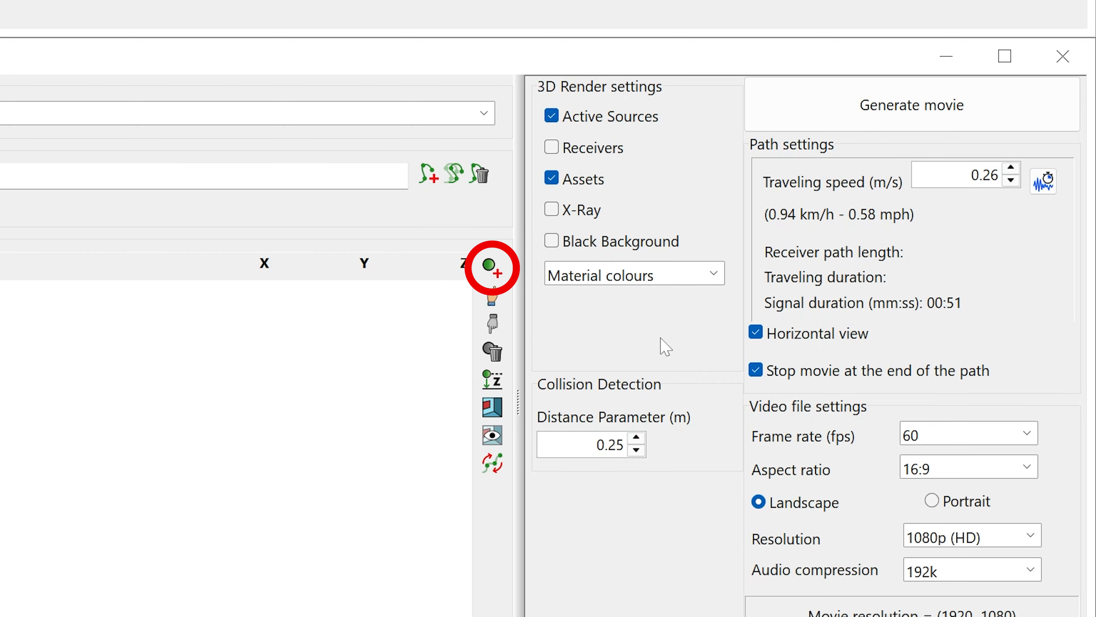
pyautogui.click(490, 268)
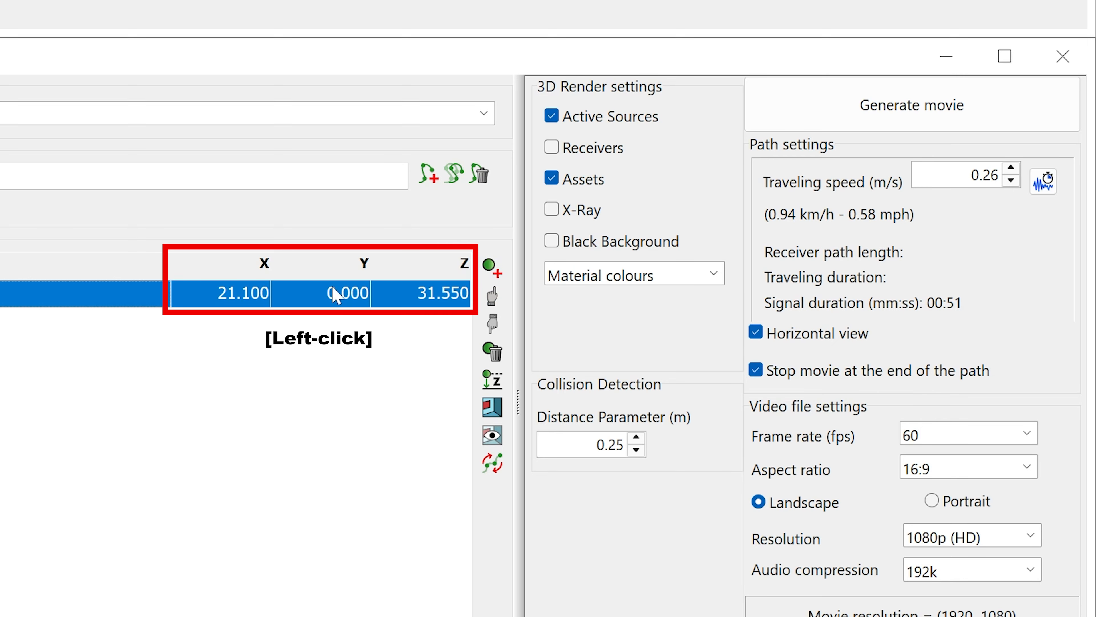
pyautogui.click(298, 301)
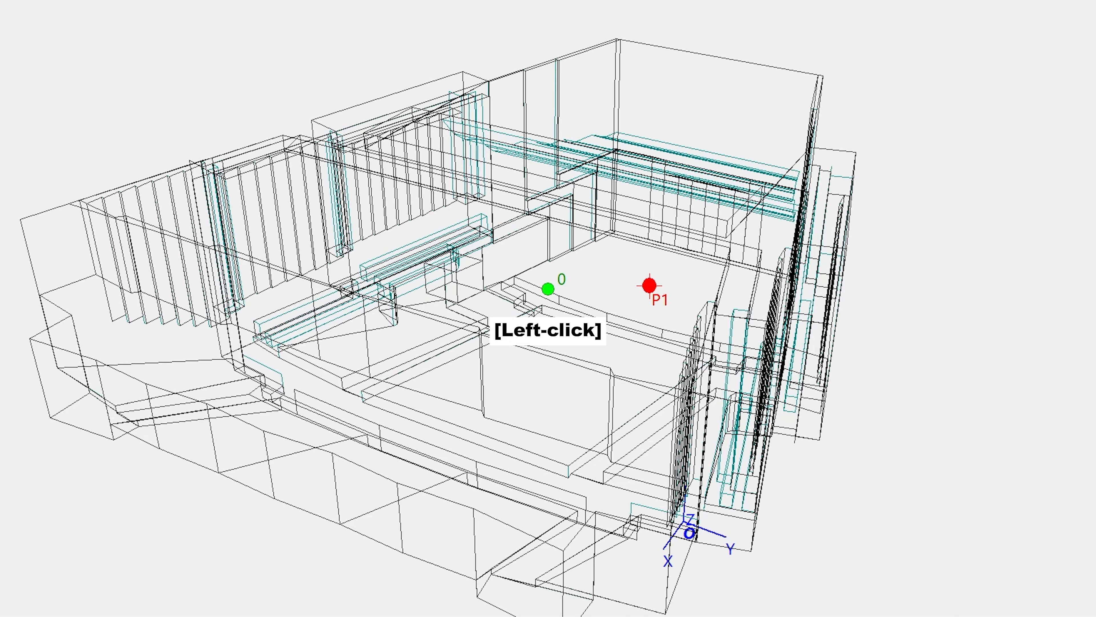
# Edit key frame 0 in the 3D view and move it across the grid to a spot in front of source P1
pyautogui.click(548, 292)
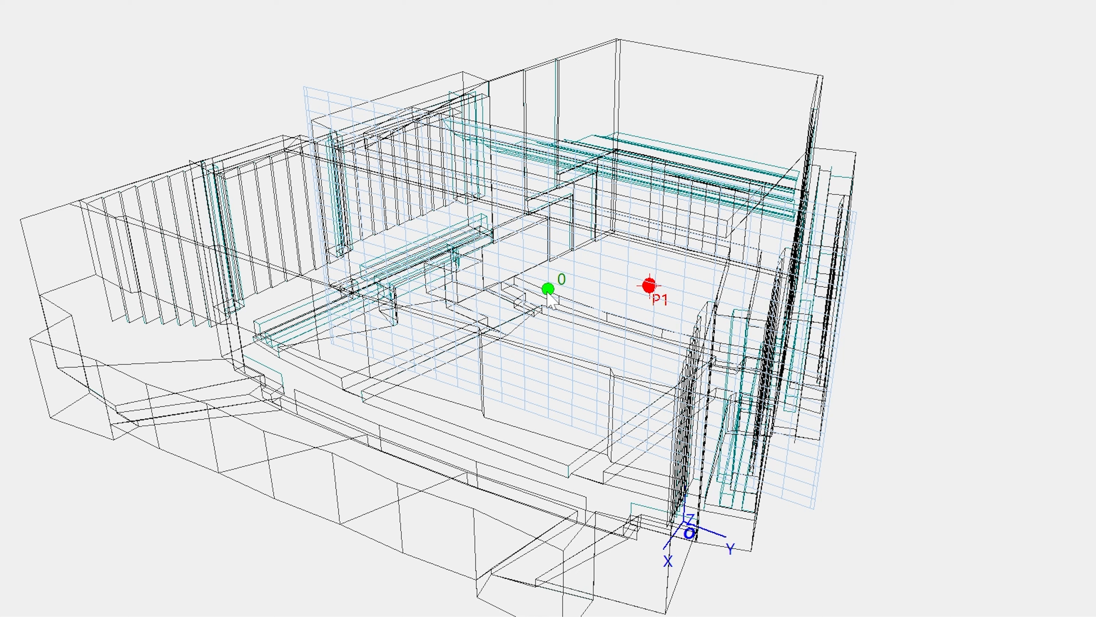
pyautogui.keyDown('ctrl'); pyautogui.click(548, 292); pyautogui.keyUp('ctrl')
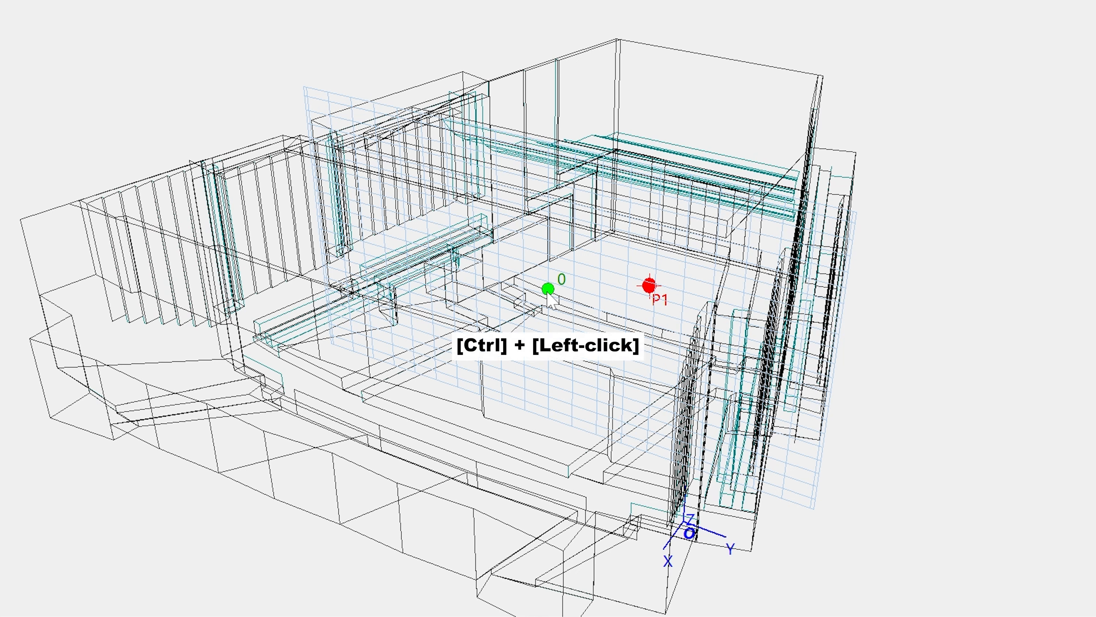
pyautogui.keyDown('ctrl'); pyautogui.click(627, 276); pyautogui.keyUp('ctrl')
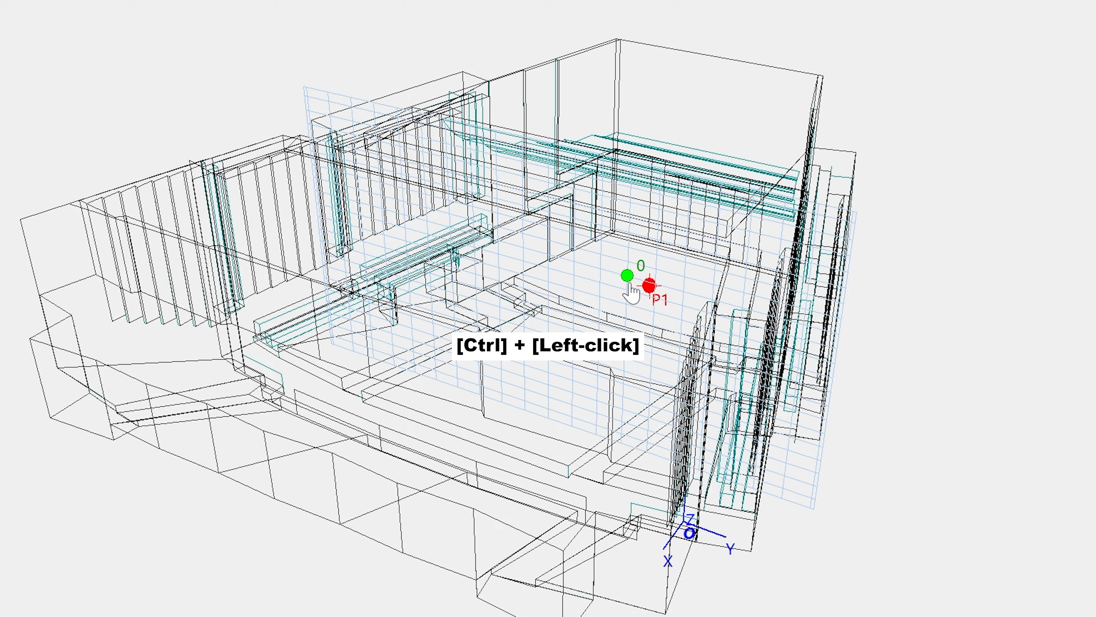
pyautogui.keyDown('ctrl'); pyautogui.click(572, 380); pyautogui.keyUp('ctrl')
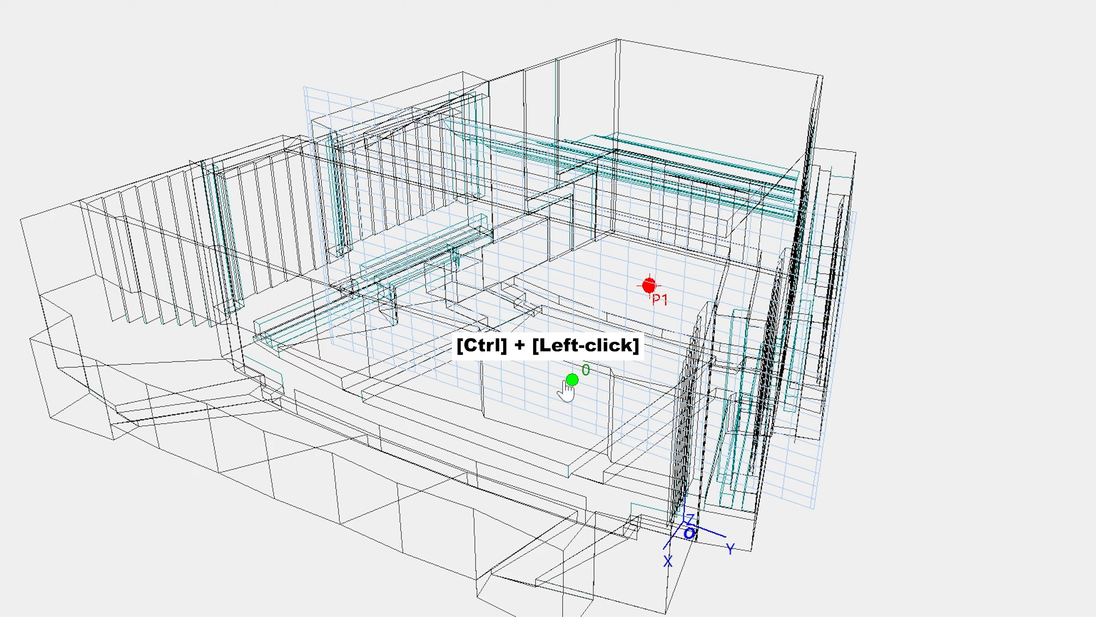
pyautogui.keyDown('ctrl'); pyautogui.click(499, 307); pyautogui.keyUp('ctrl')
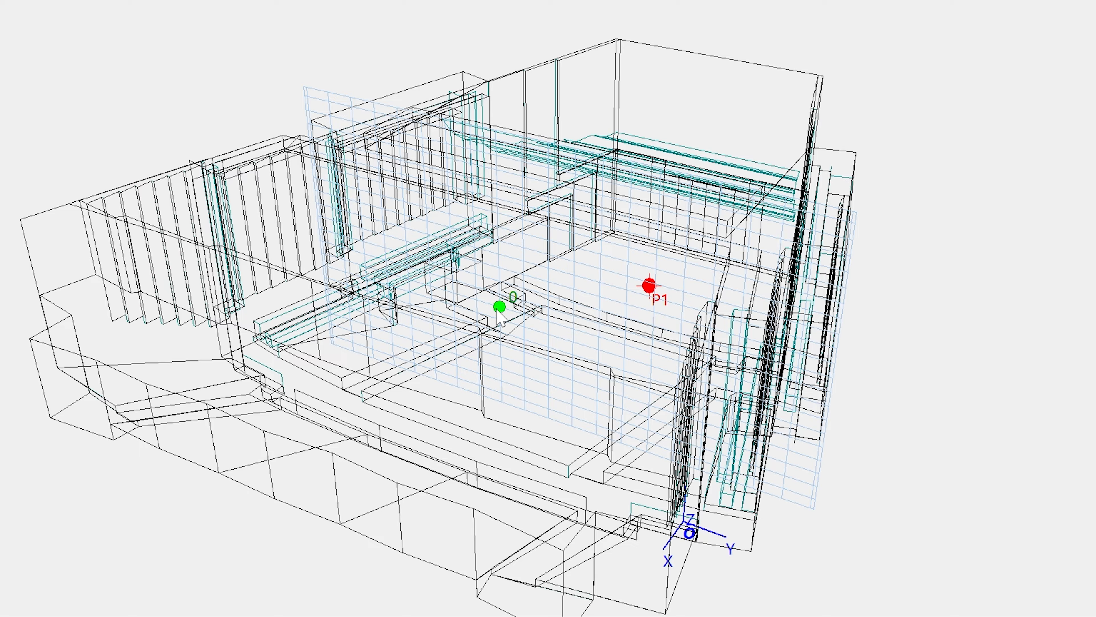
pyautogui.click(497, 311)
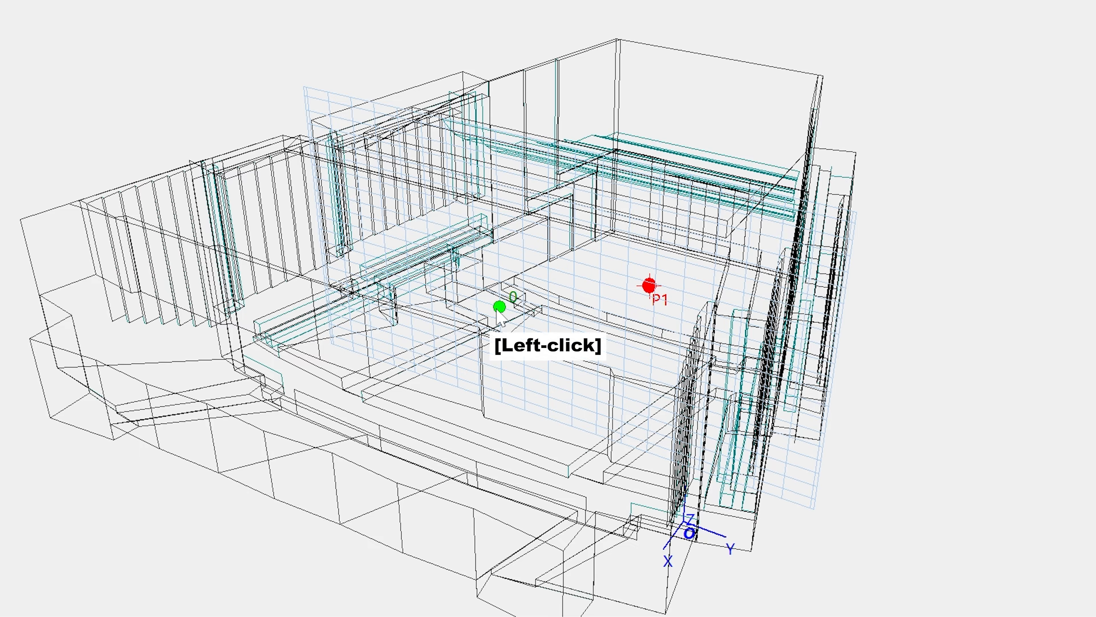
pyautogui.click(585, 273)
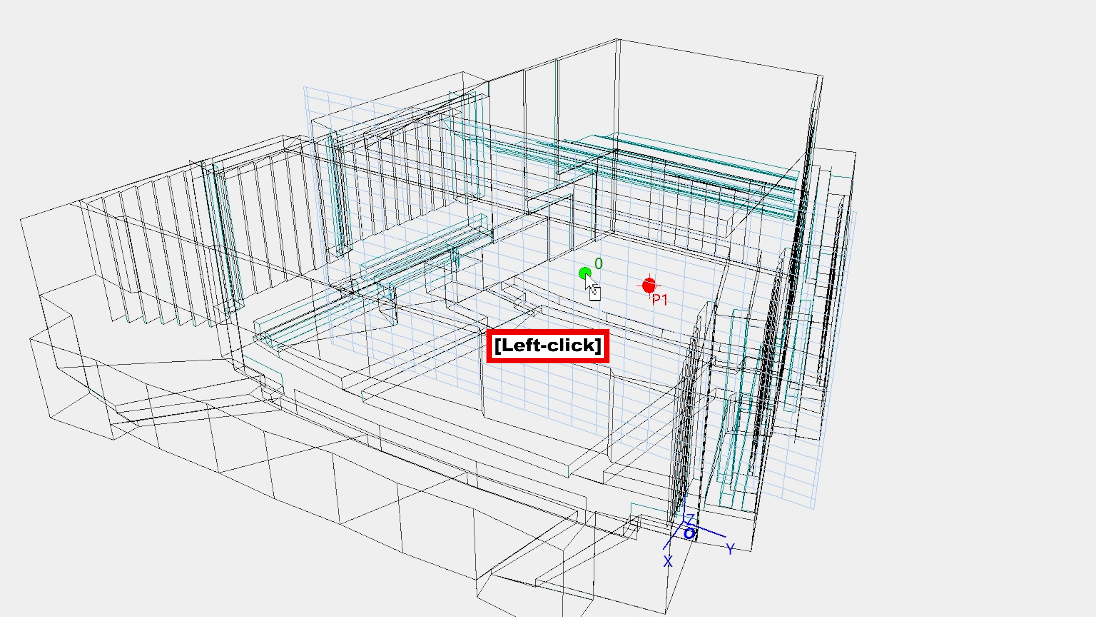
pyautogui.click(580, 397)
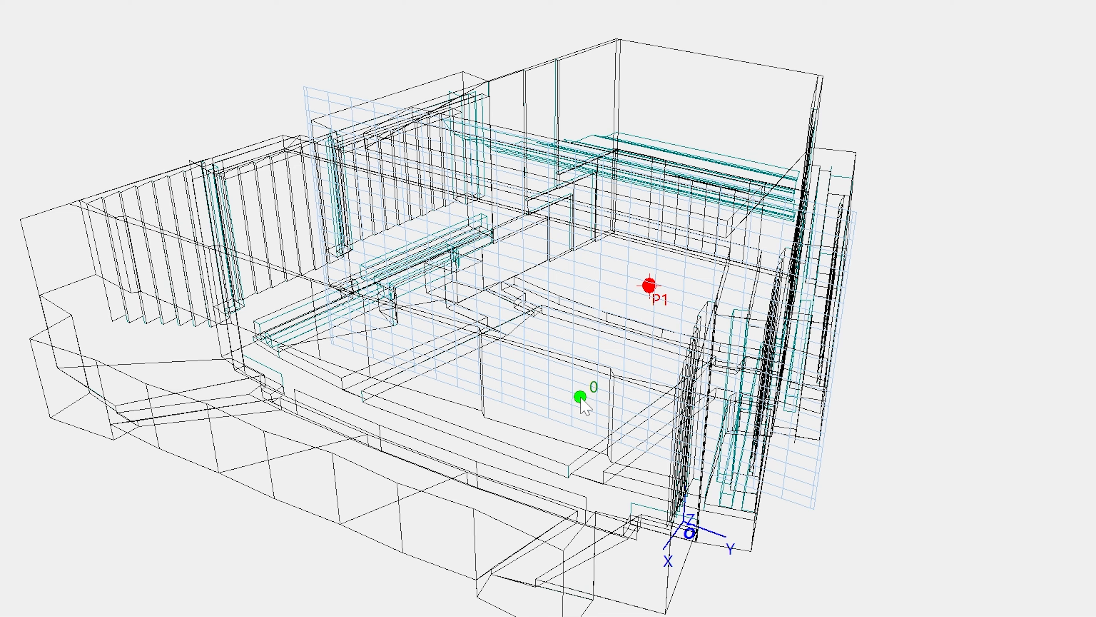
# Align key frame 0 relative to the Z axis with a value of 1.200
pyautogui.moveTo(954, 384); pyautogui.dragTo(719, 578)
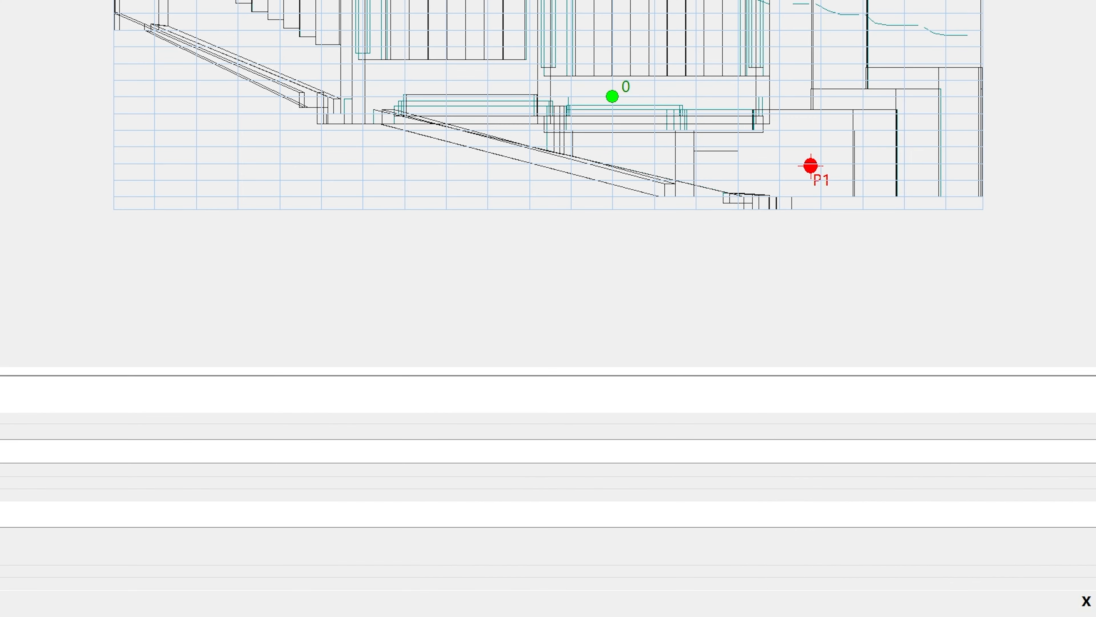
pyautogui.click(492, 380)
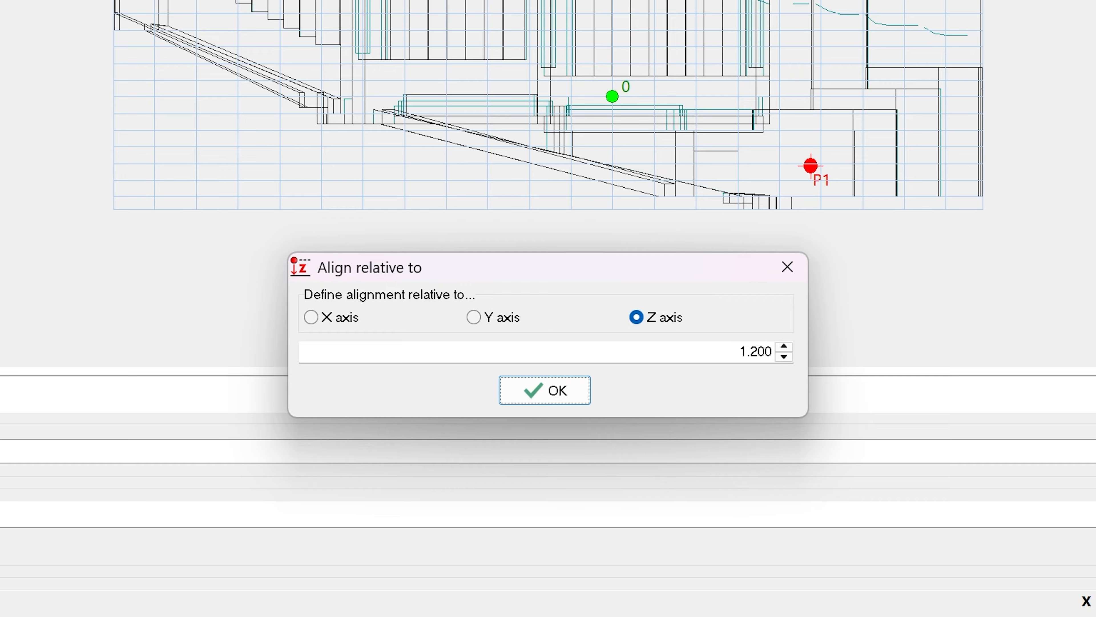
pyautogui.click(560, 393)
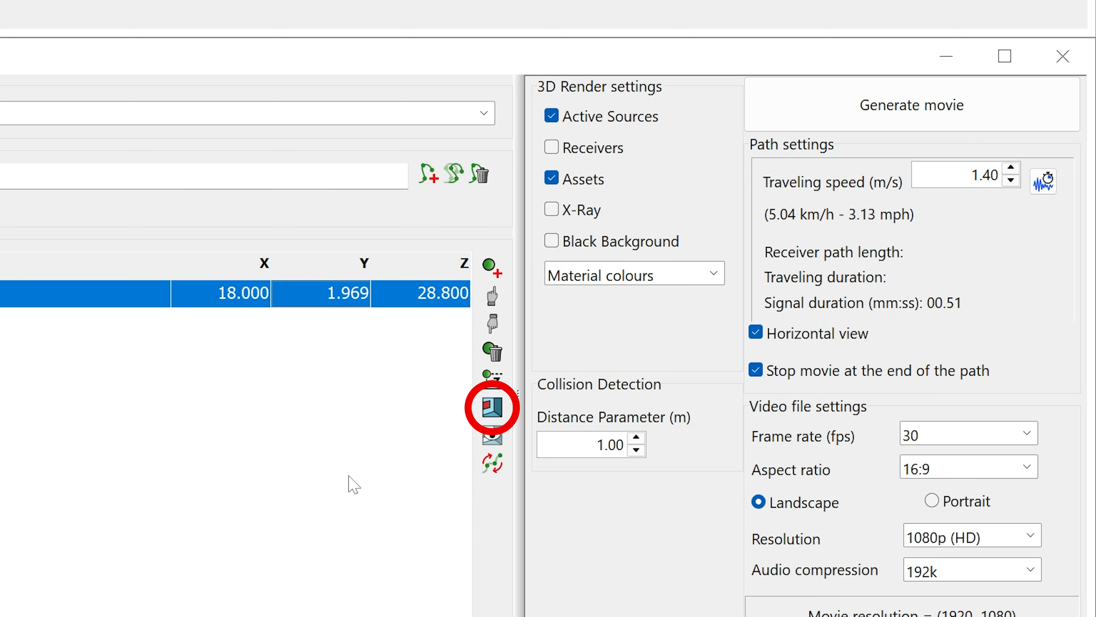
# Open the 3D render from key frame 0, move the frame forward and back, and change its position from within the render
pyautogui.click(495, 411)
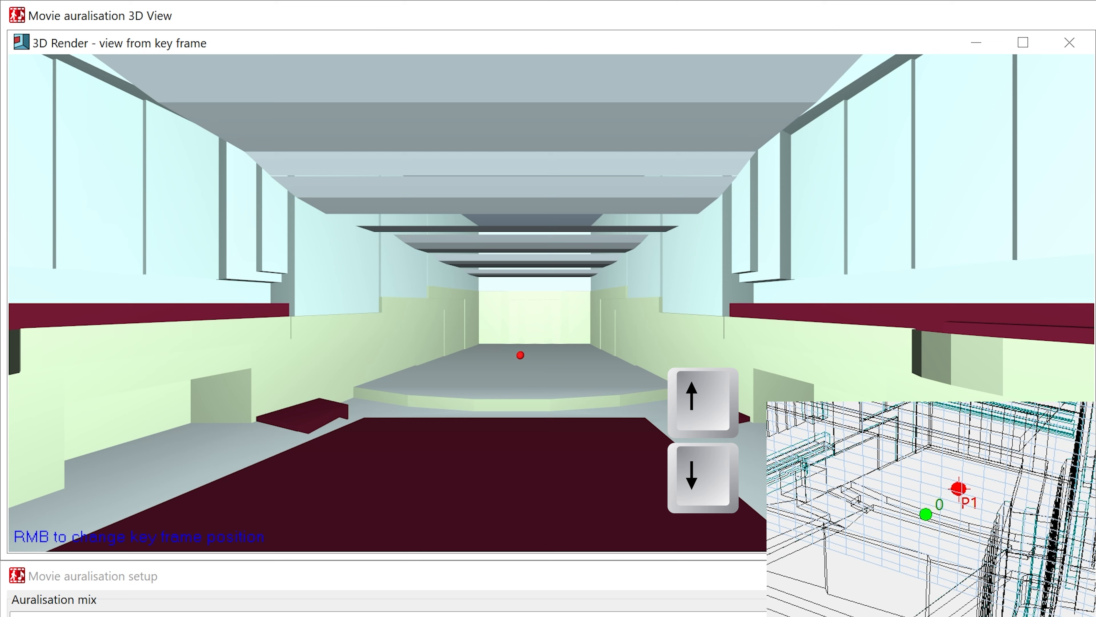
pyautogui.press('Up')
pyautogui.press('Up')
pyautogui.press('Up')
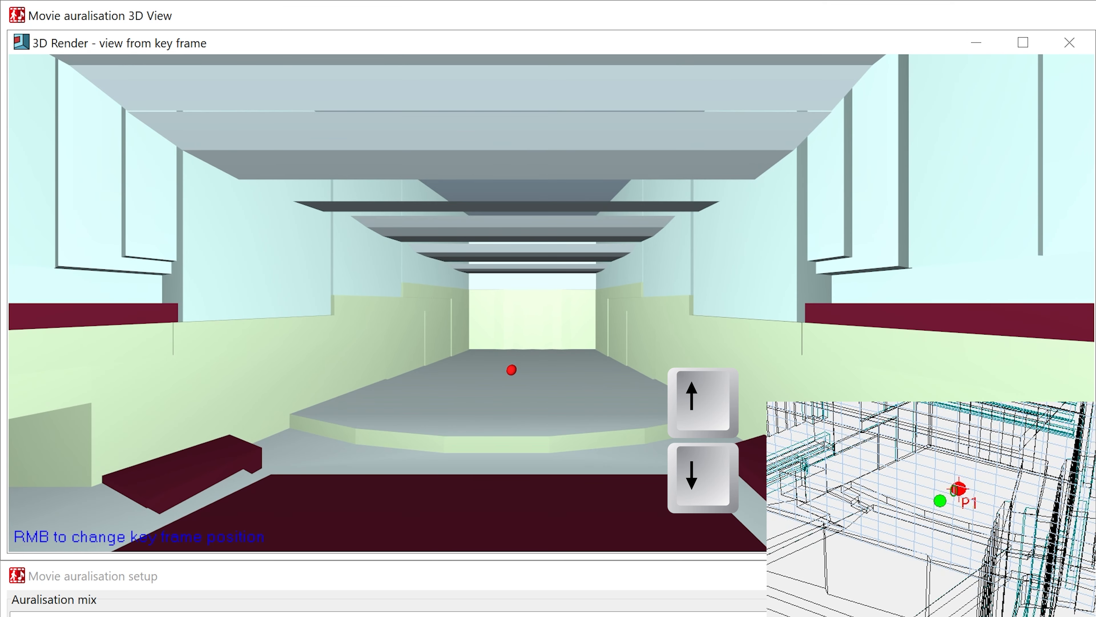
pyautogui.press('Down')
pyautogui.press('Down')
pyautogui.press('Down')
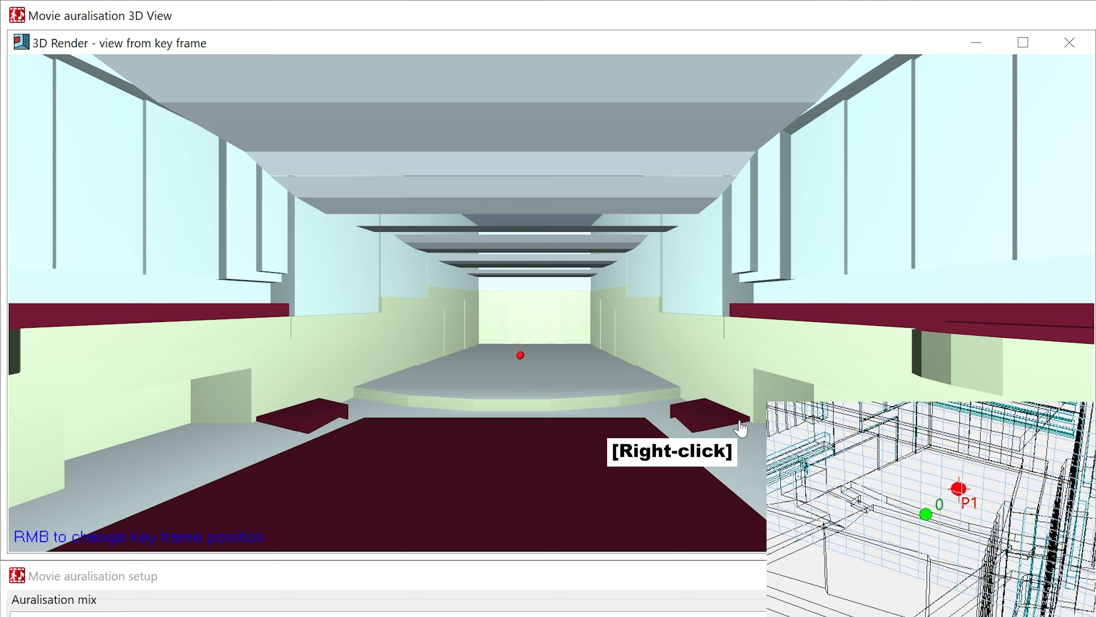
pyautogui.rightClick(699, 366)
pyautogui.moveTo(699, 367)
pyautogui.mouseDown(button='right')
pyautogui.moveTo(665, 409)
pyautogui.moveTo(700, 345)
pyautogui.moveTo(685, 418)
pyautogui.moveTo(712, 401)
pyautogui.moveTo(717, 367)
pyautogui.moveTo(704, 379)
pyautogui.mouseUp(button='right')
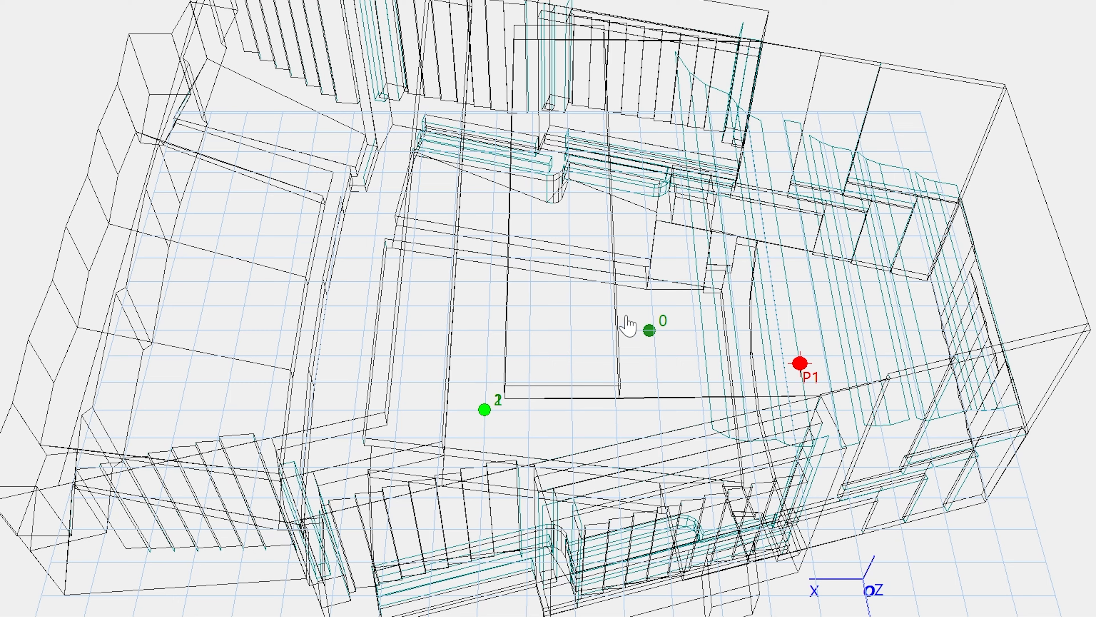
# Place key frame 2 on the opposite side of the audience area and move key frame 1 toward the rear of the hall
pyautogui.click(501, 214)
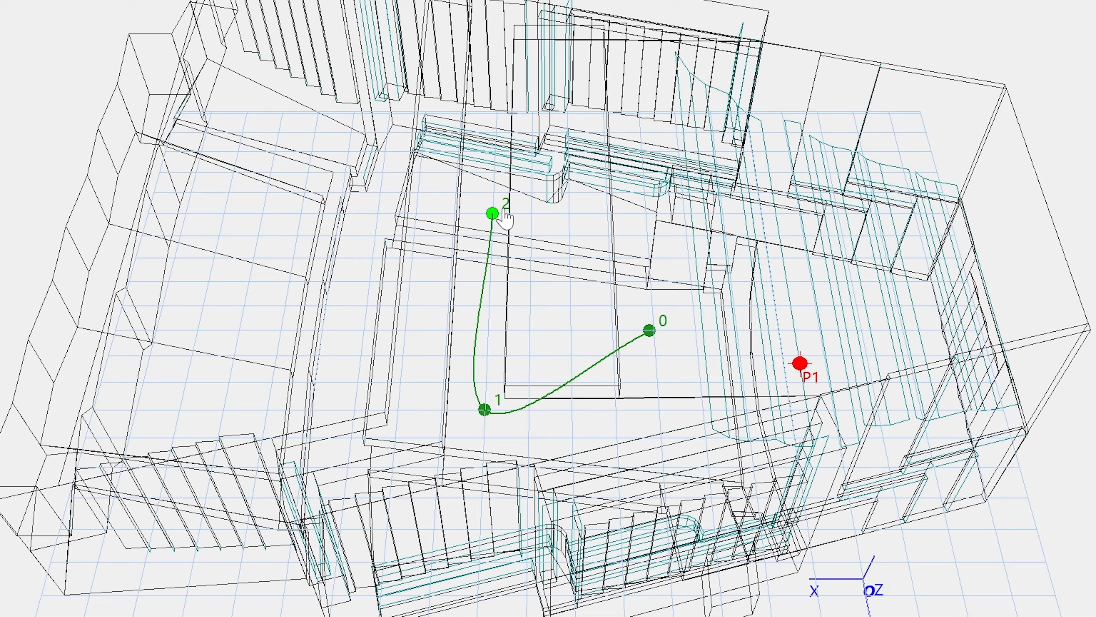
pyautogui.click(502, 213)
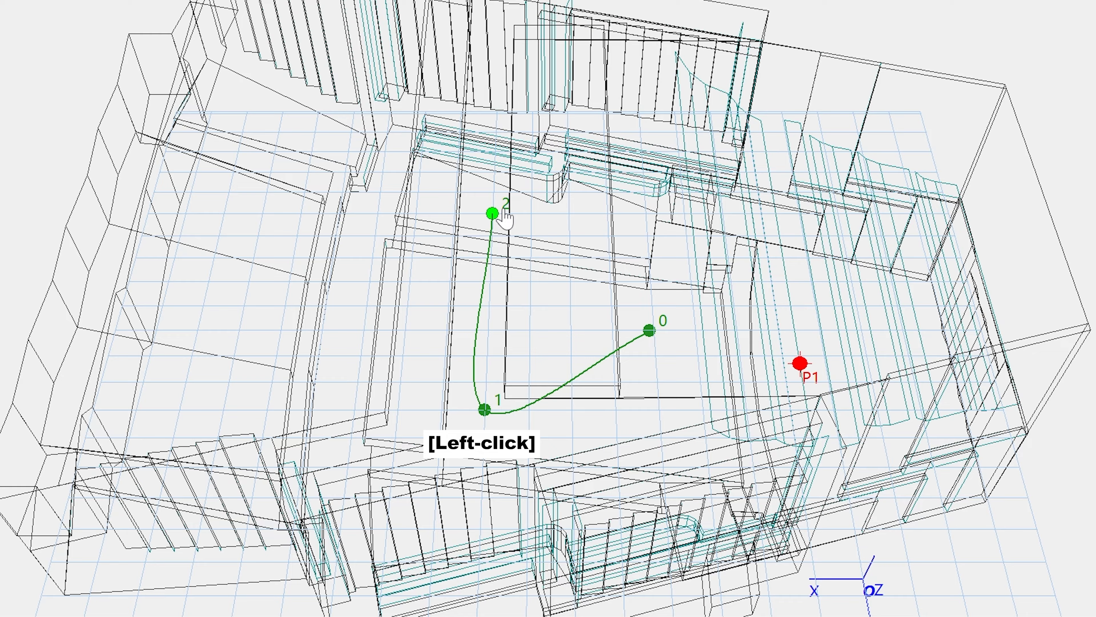
pyautogui.click(484, 408)
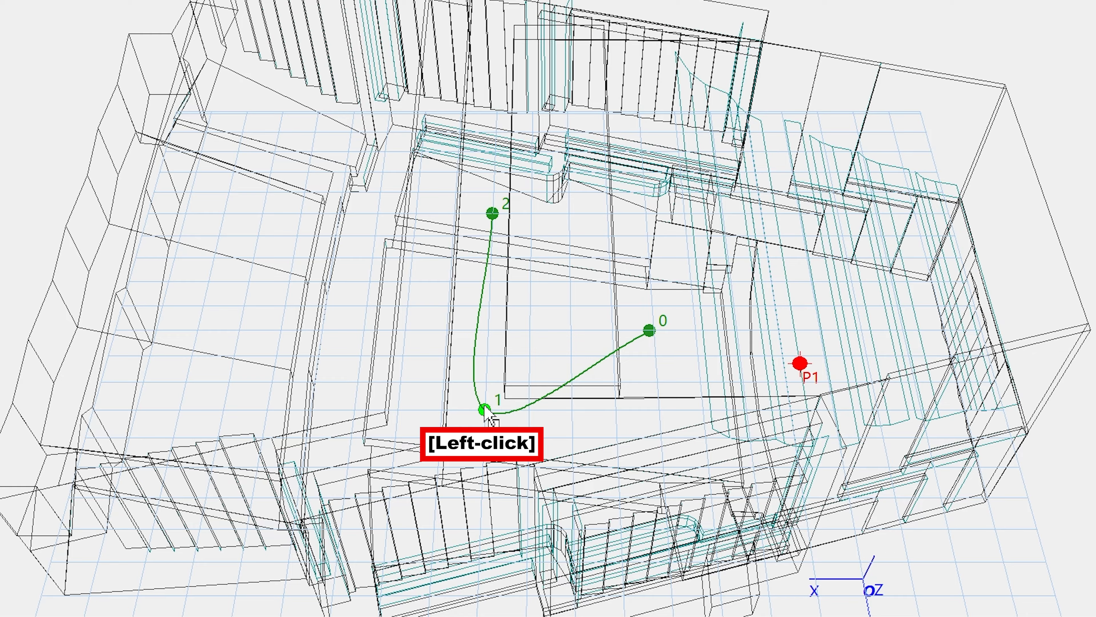
pyautogui.click(405, 360)
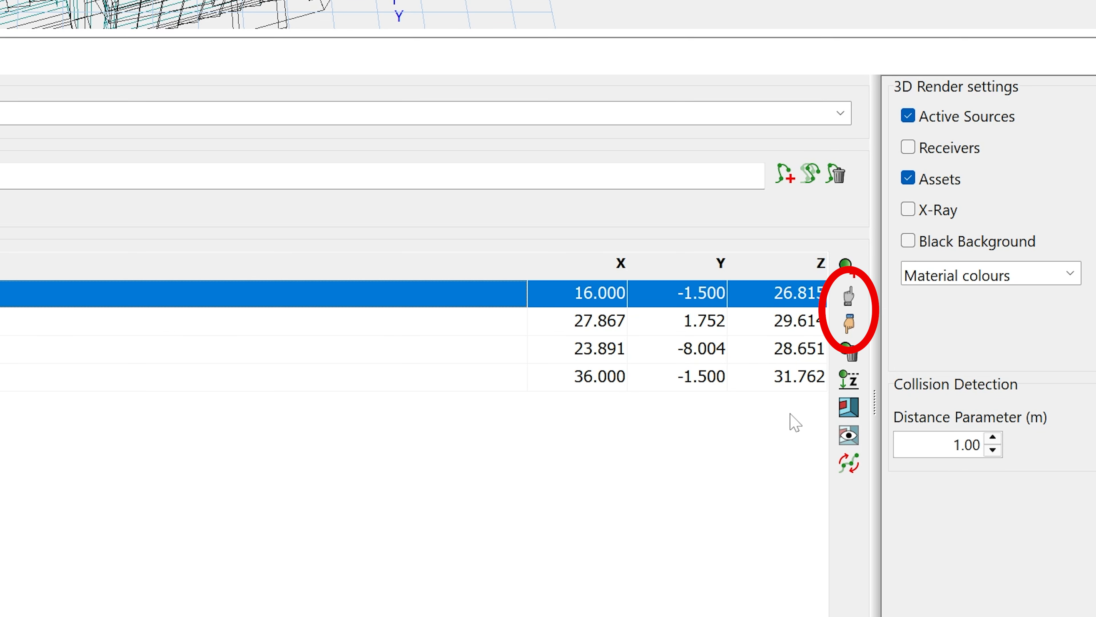
# Move the Audience center front key frame two places down the list and back up to the first position
pyautogui.click(855, 330)
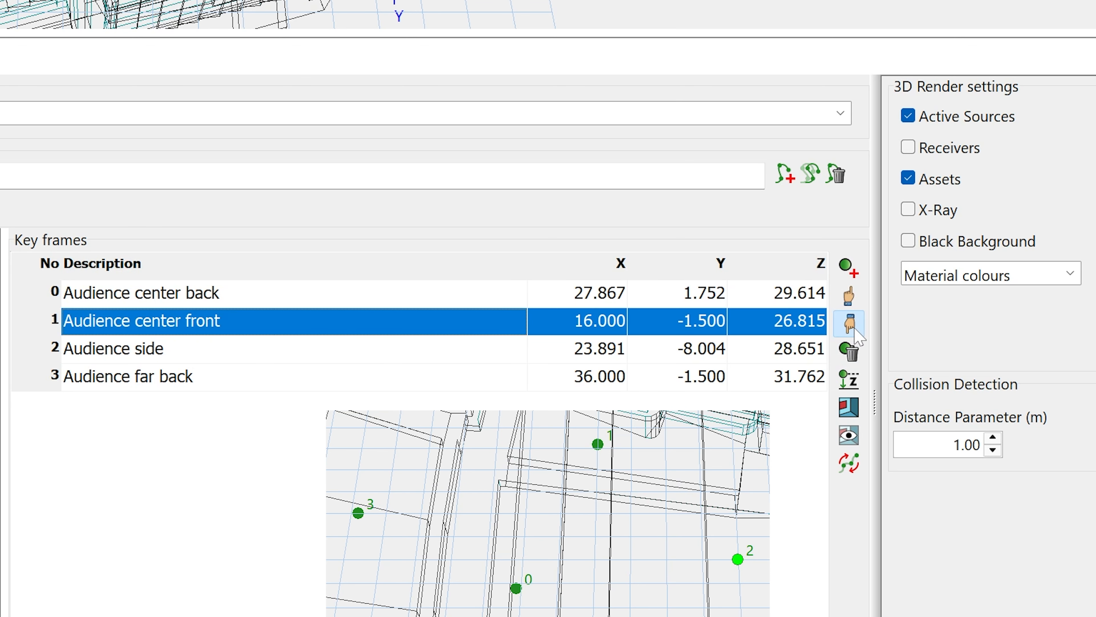
pyautogui.click(854, 329)
pyautogui.click(853, 300)
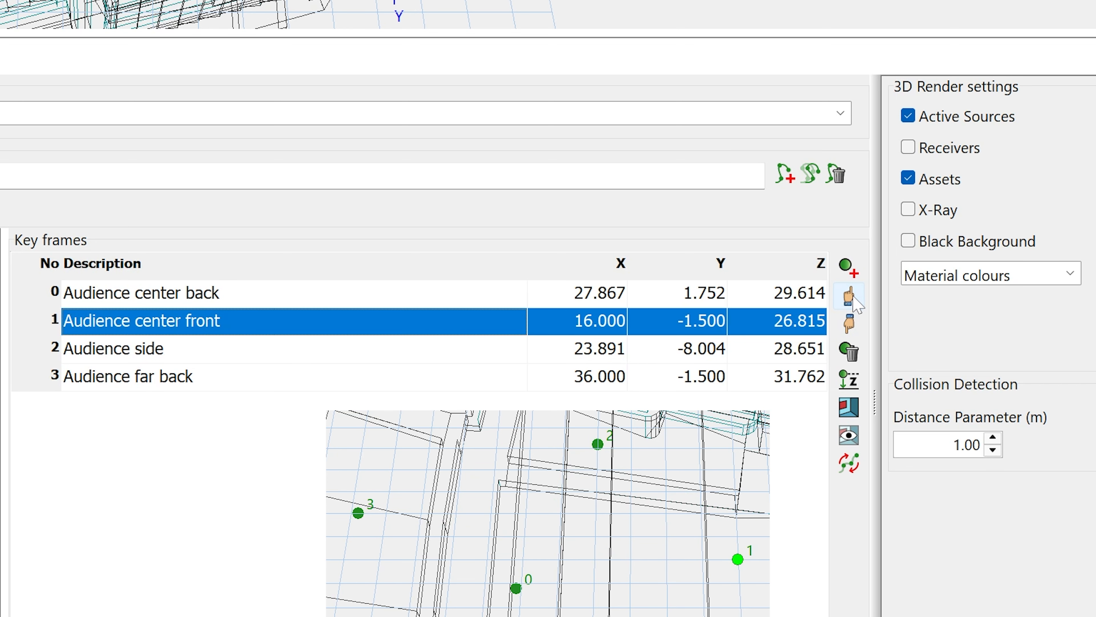
pyautogui.click(854, 300)
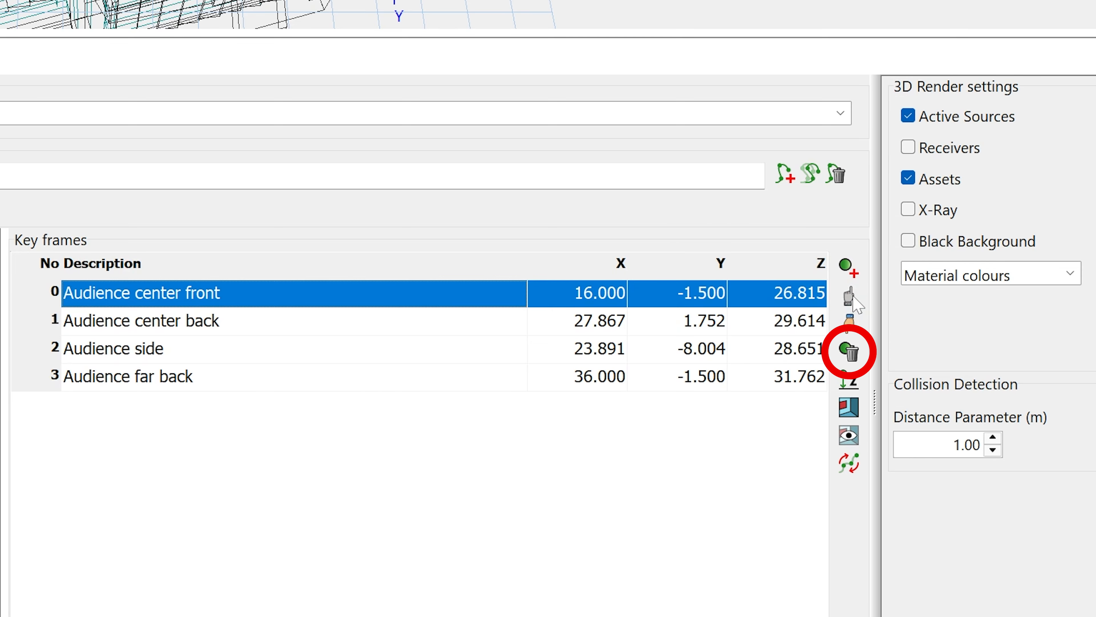
# Delete the Audience center front key frame and reverse the order of the remaining key frames
pyautogui.click(850, 351)
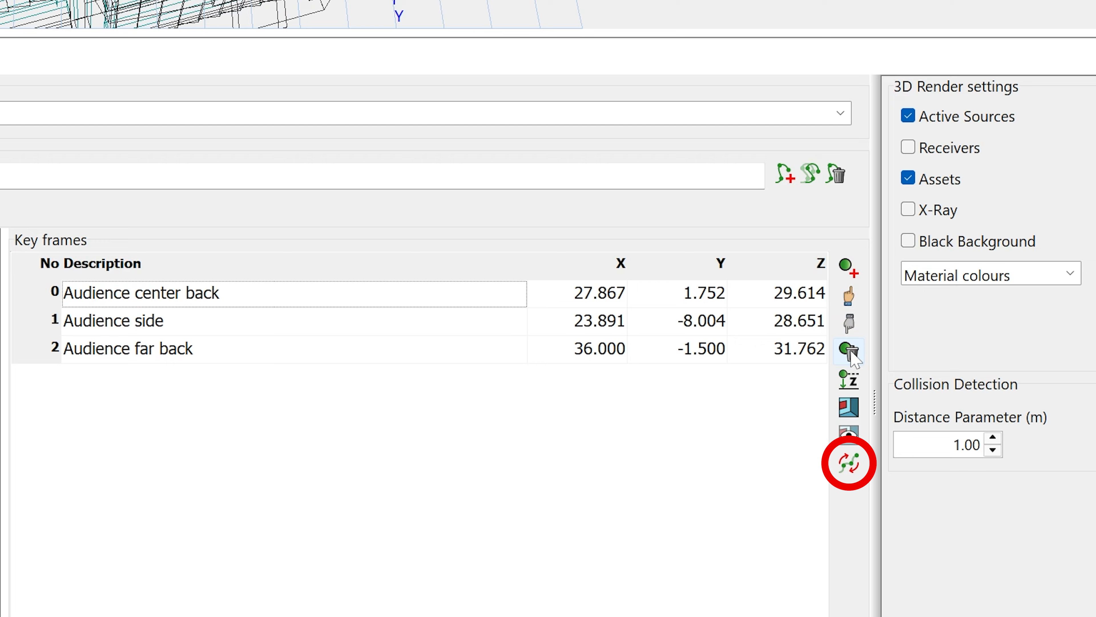
pyautogui.click(853, 465)
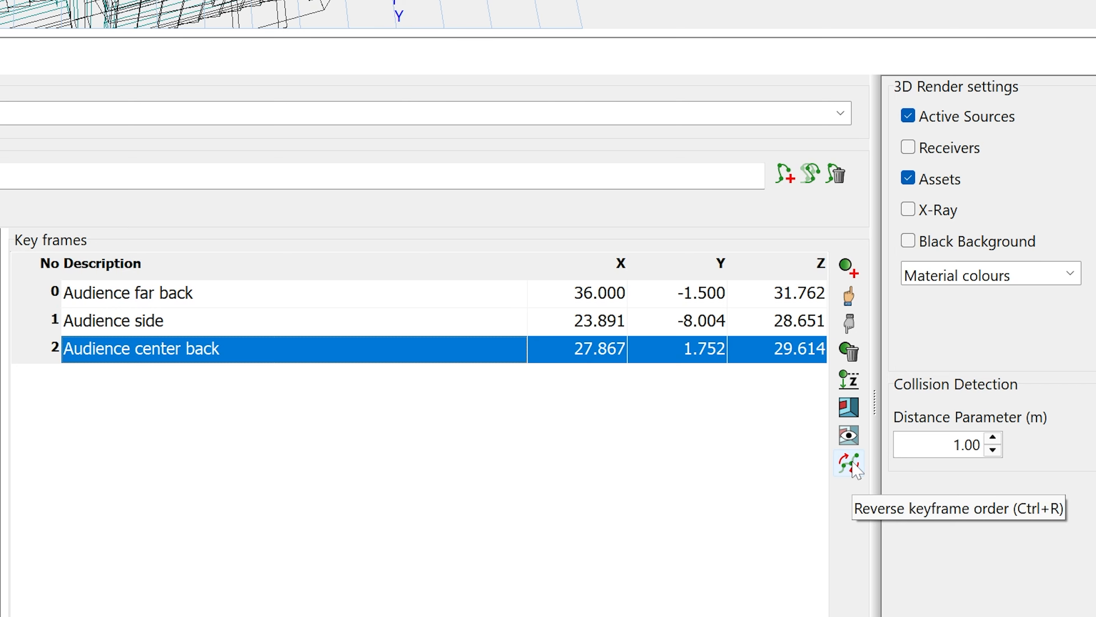
# Open the video preview from the Audience far back key frame and step a little forward and back along the path
pyautogui.click(759, 298)
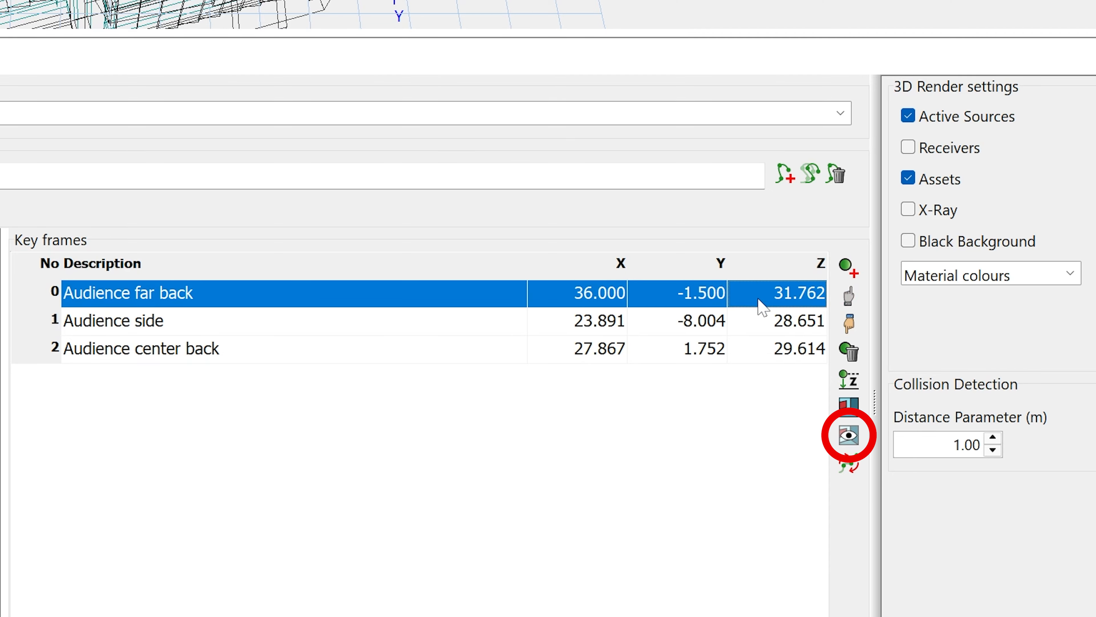
pyautogui.click(848, 435)
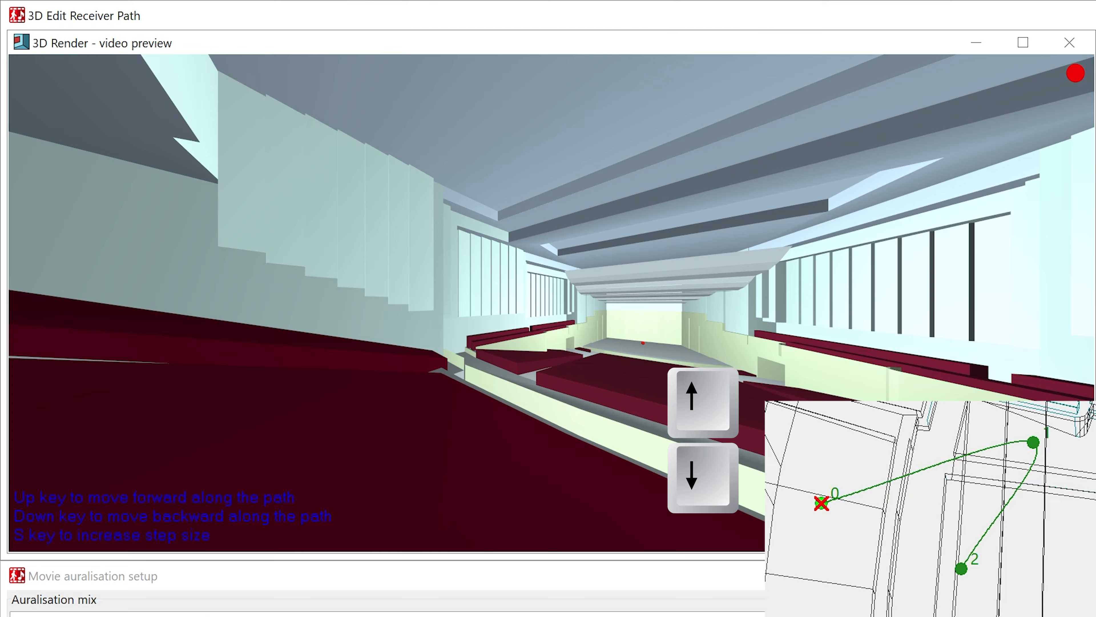
pyautogui.press('Up')
pyautogui.press('Up')
pyautogui.press('Up')
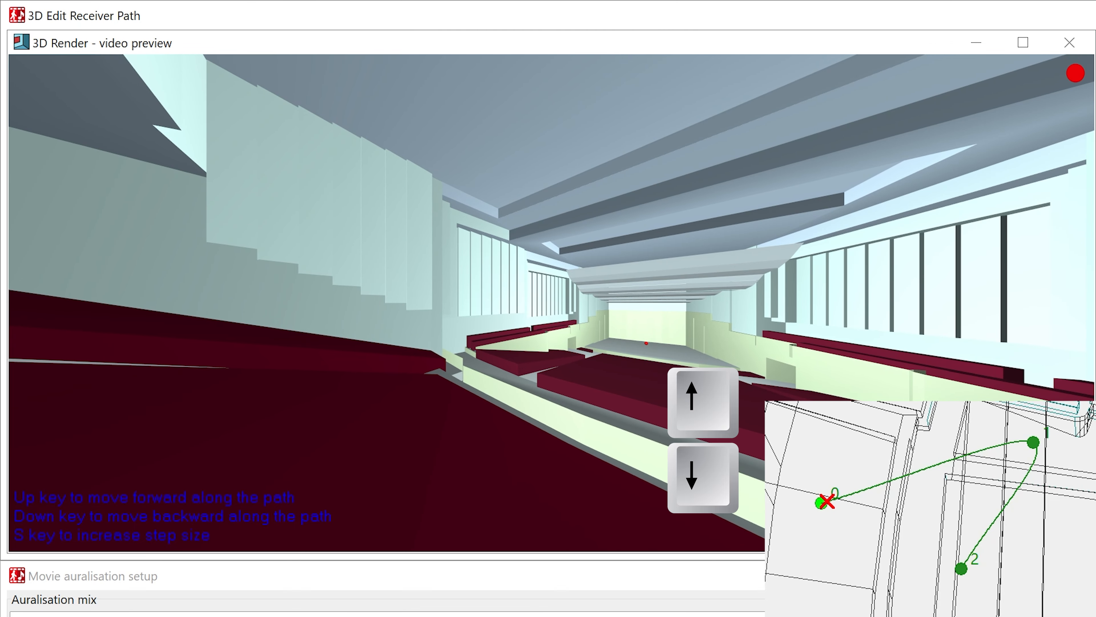
pyautogui.press('Down')
pyautogui.press('Down')
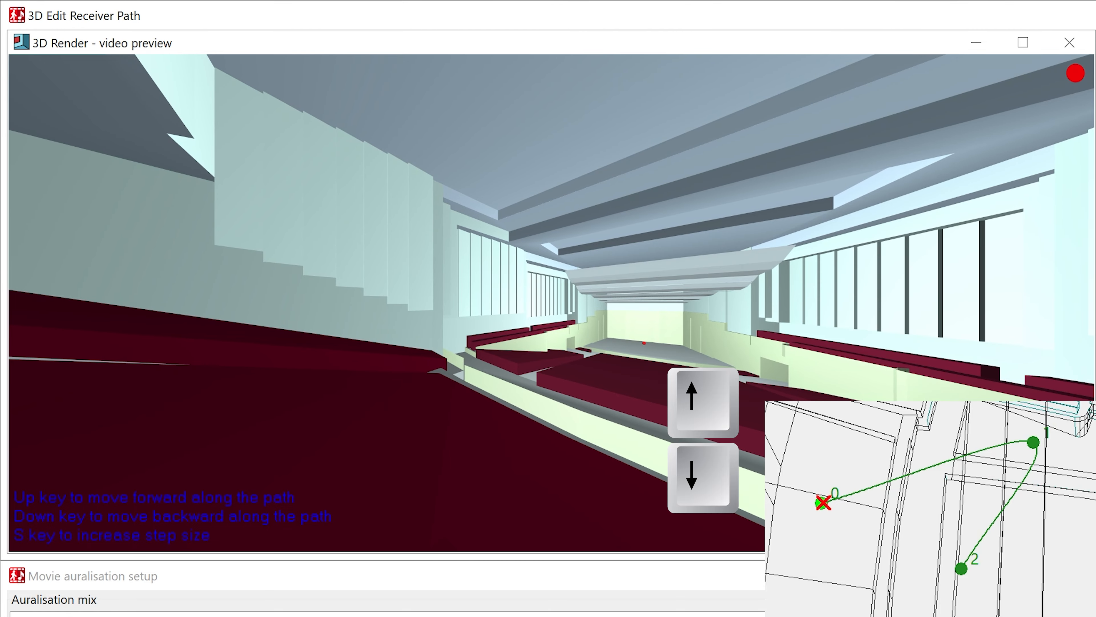
pyautogui.press('Down')
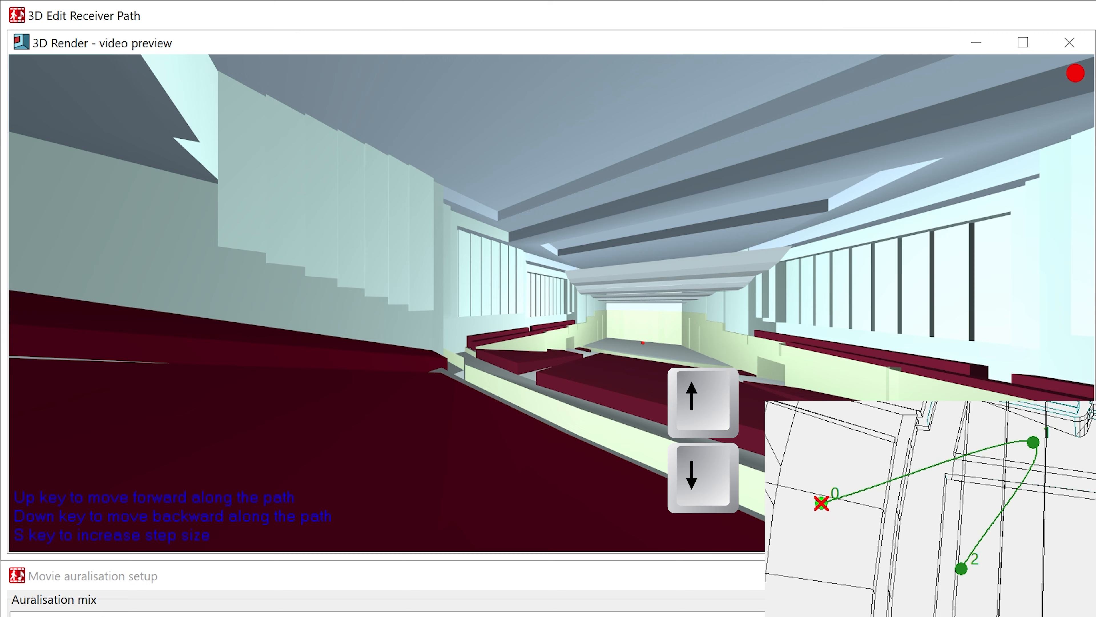
# Preview the whole walk by moving forward along the path from key frame 0 through key frame 1 toward key frame 2
pyautogui.press('Up')
pyautogui.press('Up')
pyautogui.press('Up')
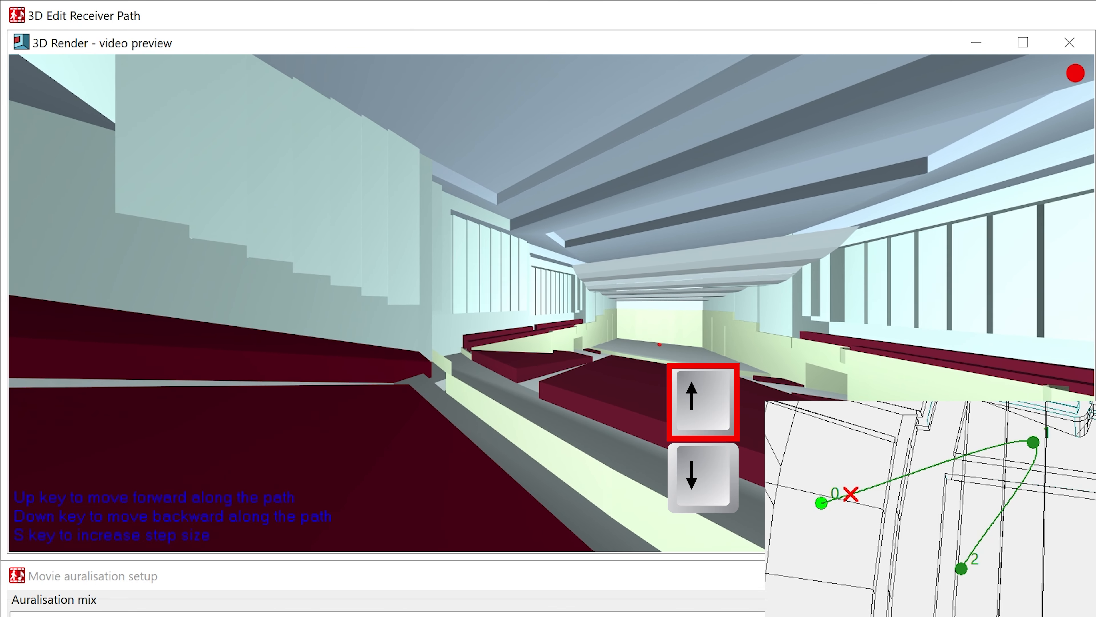
pyautogui.press('Up')
pyautogui.press('Up')
pyautogui.press('Up')
pyautogui.press('Up')
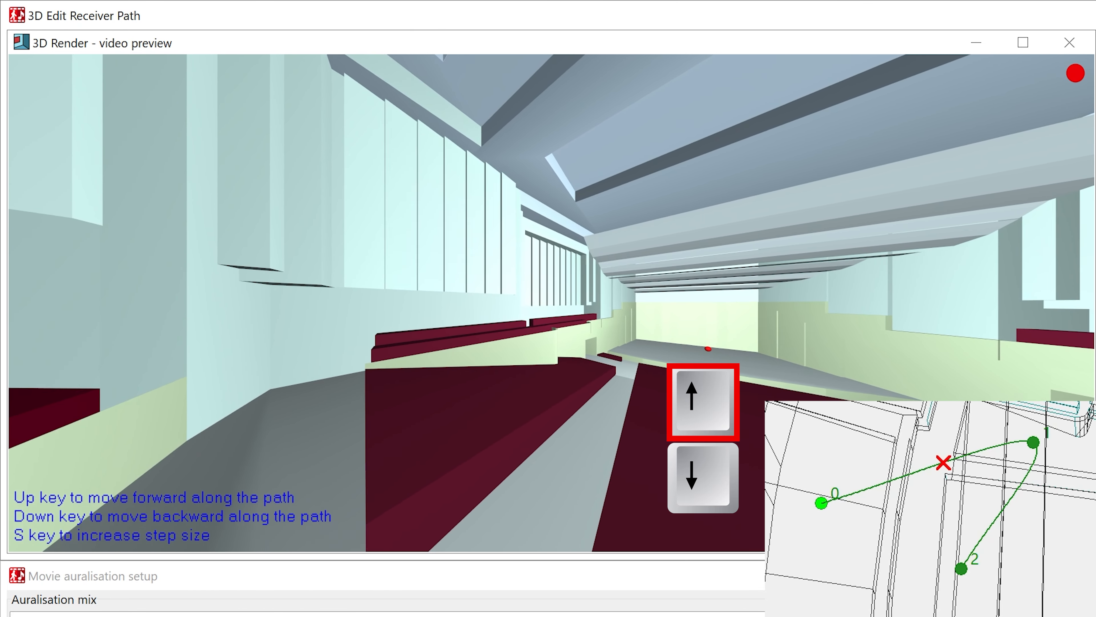
pyautogui.press('Up')
pyautogui.press('Up')
pyautogui.press('Up')
pyautogui.press('Up')
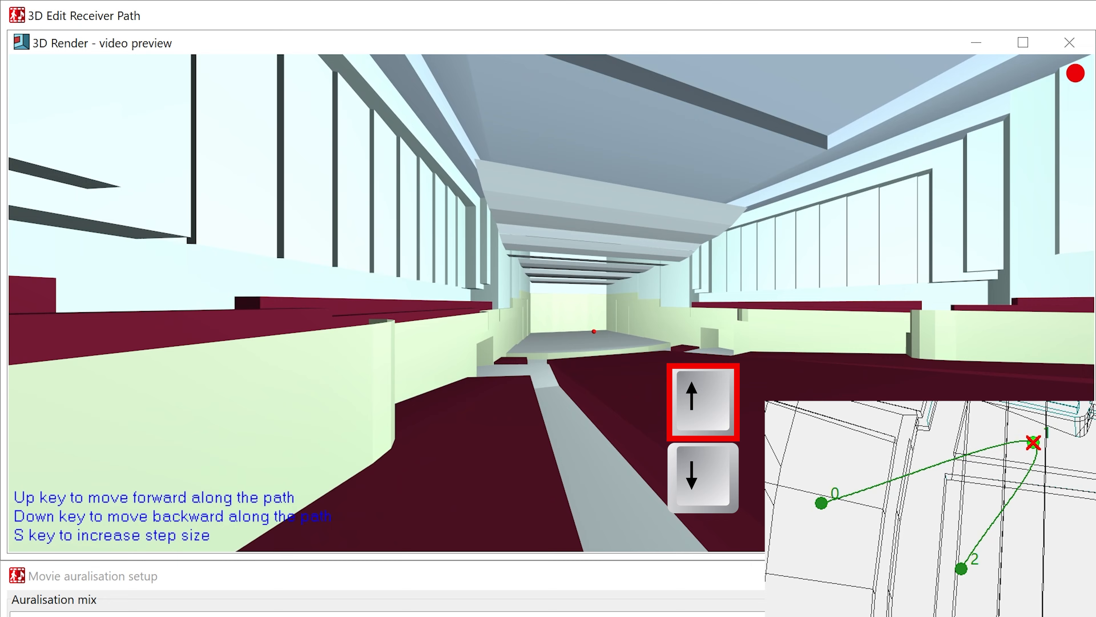
pyautogui.press('Up')
pyautogui.press('Up')
pyautogui.press('Up')
pyautogui.press('Up')
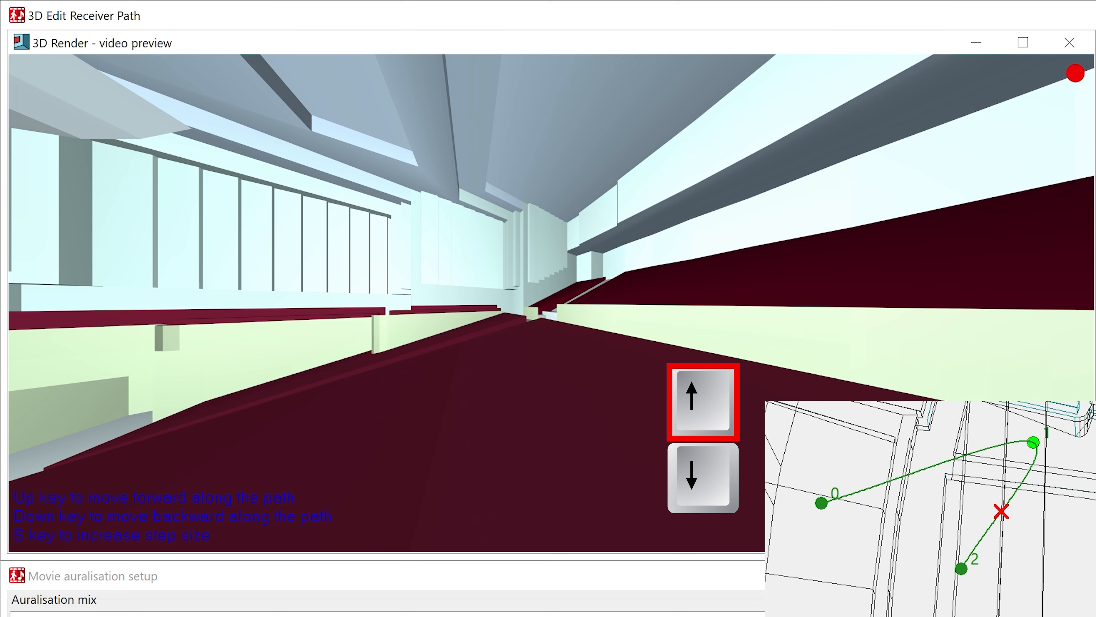
pyautogui.press('Up')
pyautogui.press('Up')
pyautogui.press('Up')
pyautogui.press('Up')
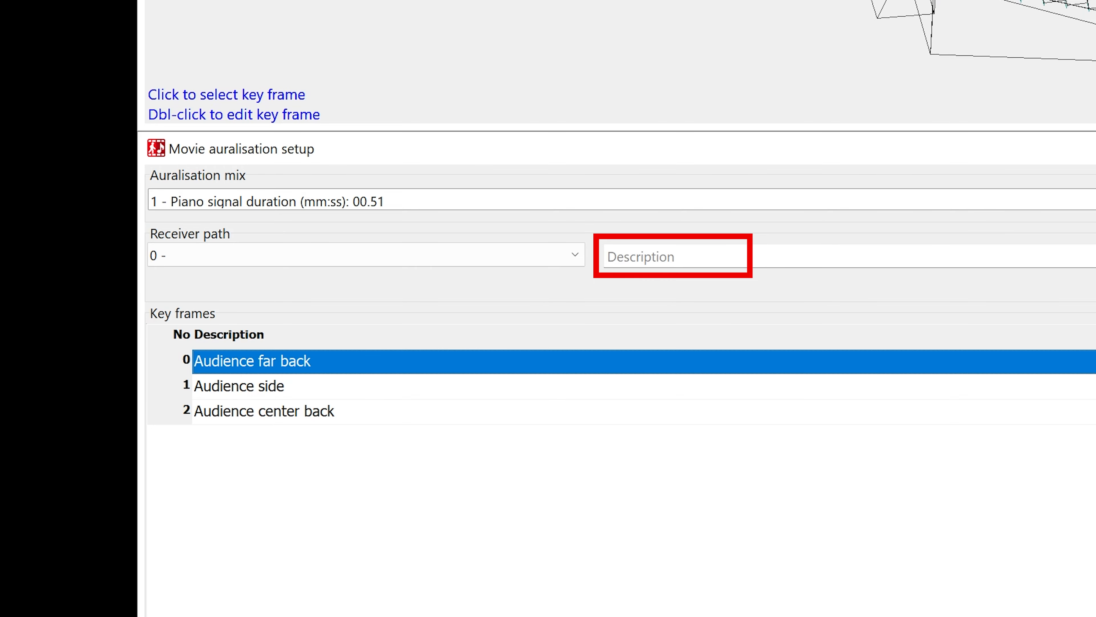
# Describe the receiver path as "Audience area walk" and add another receiver path
pyautogui.click(733, 256)
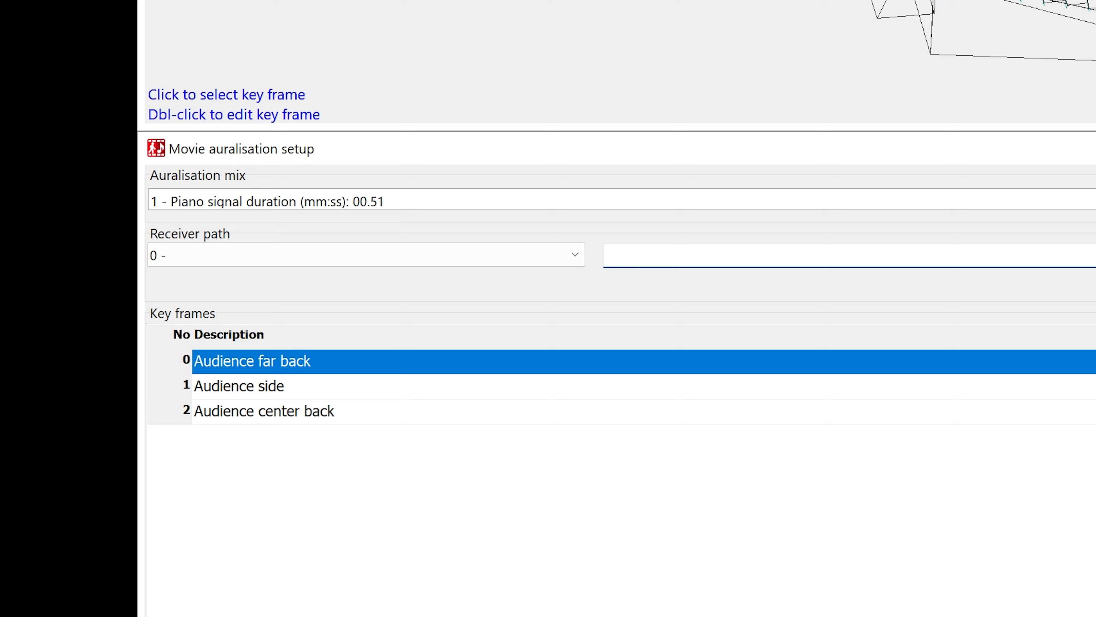
pyautogui.write('Audience area walk')
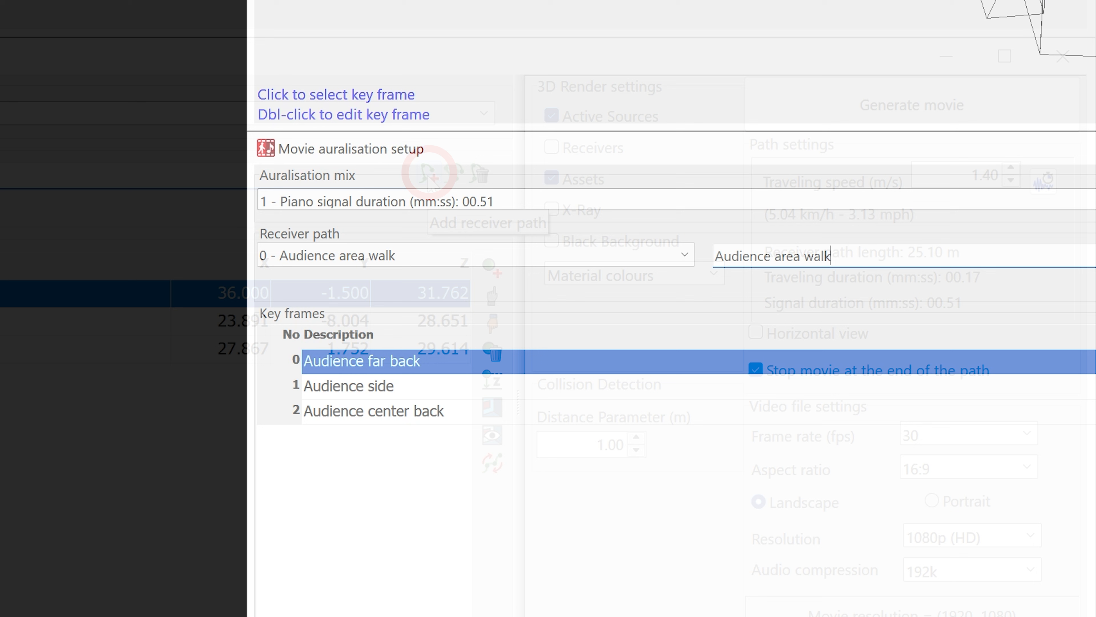
pyautogui.click(428, 175)
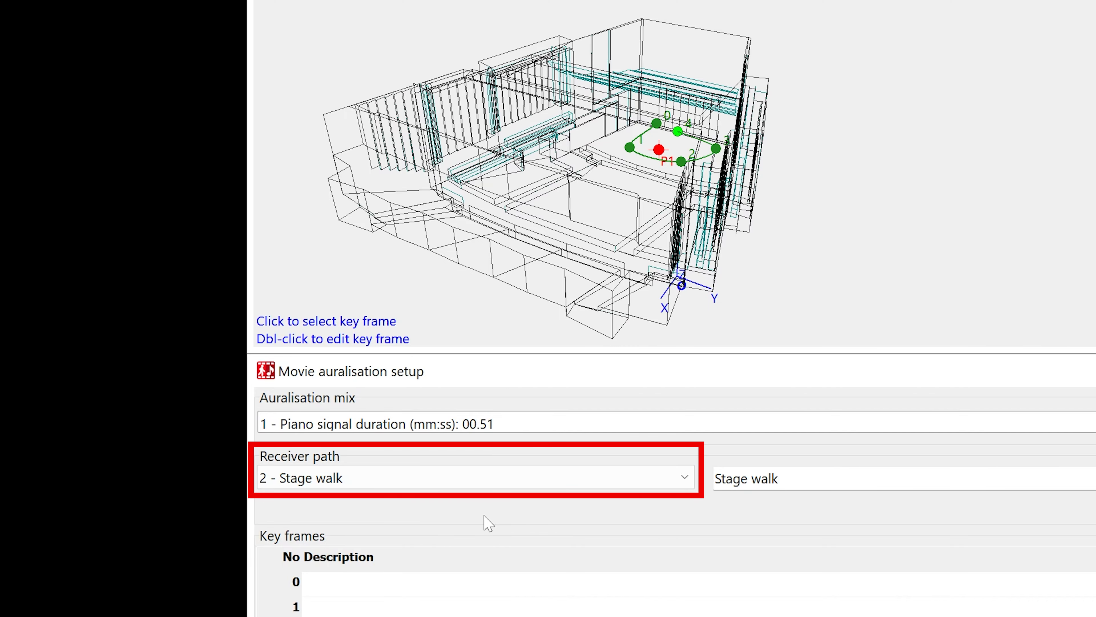
# Switch the displayed receiver path to Audience area walk and on to Rollercoaster path
pyautogui.click(413, 487)
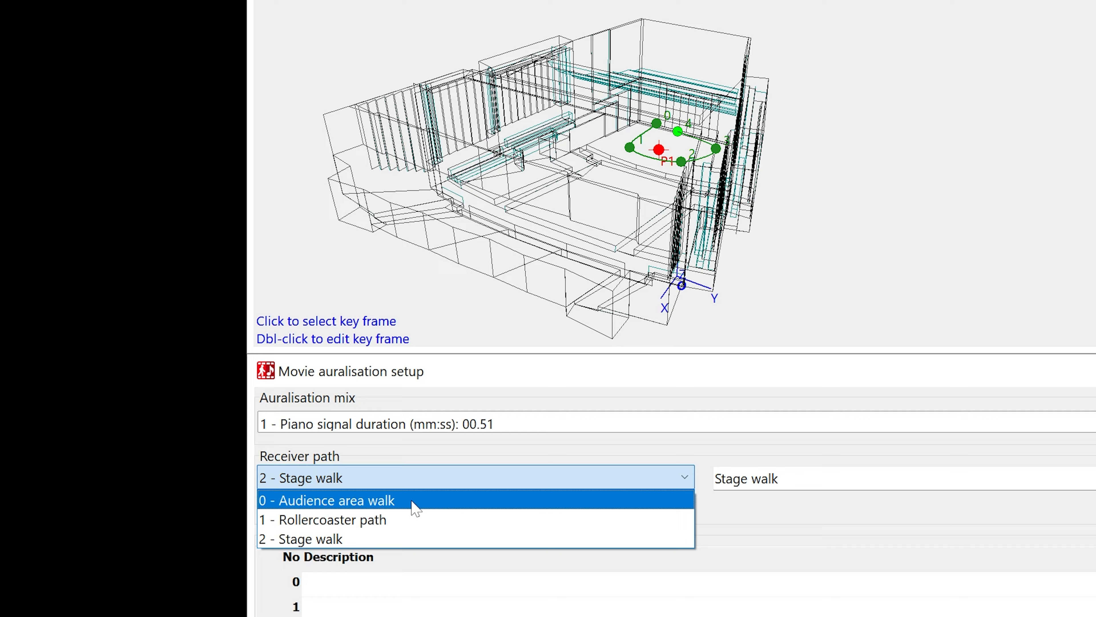
pyautogui.click(416, 501)
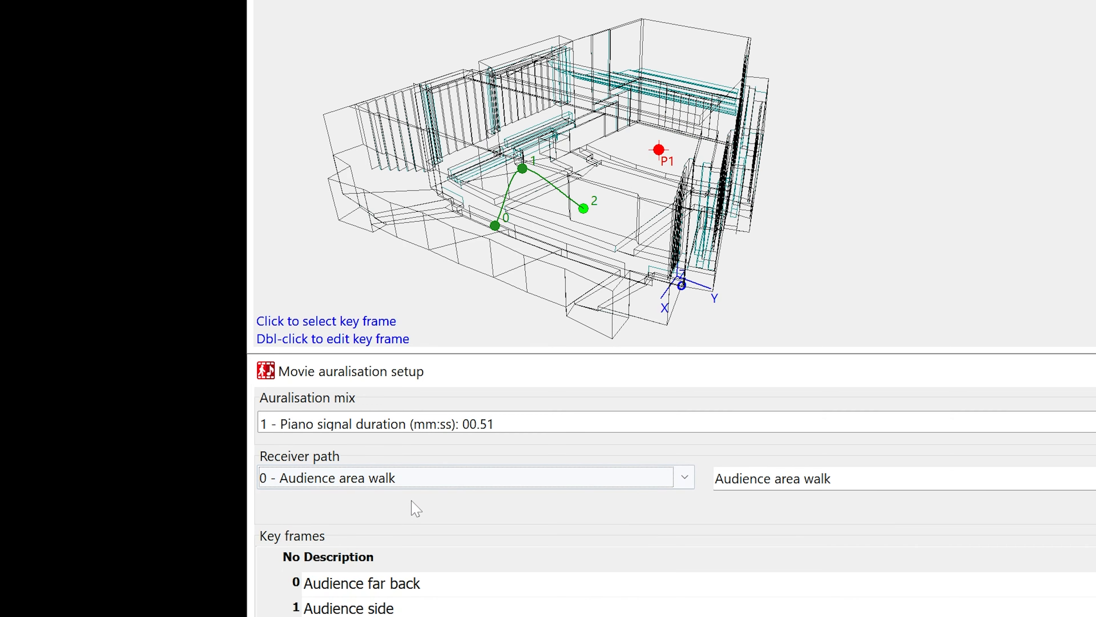
pyautogui.click(415, 482)
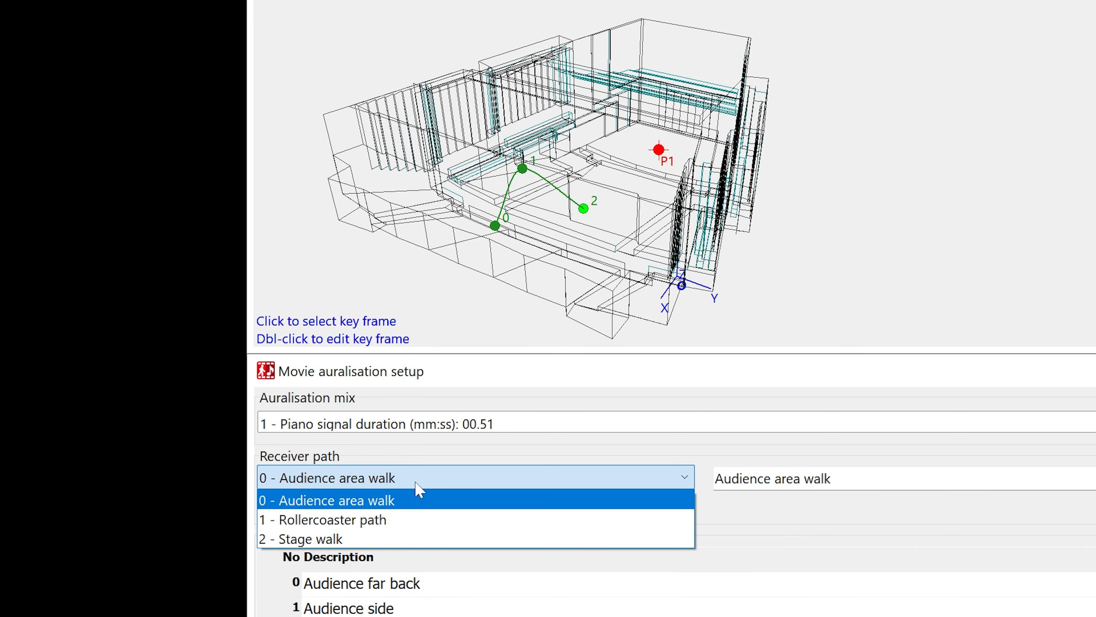
pyautogui.click(416, 520)
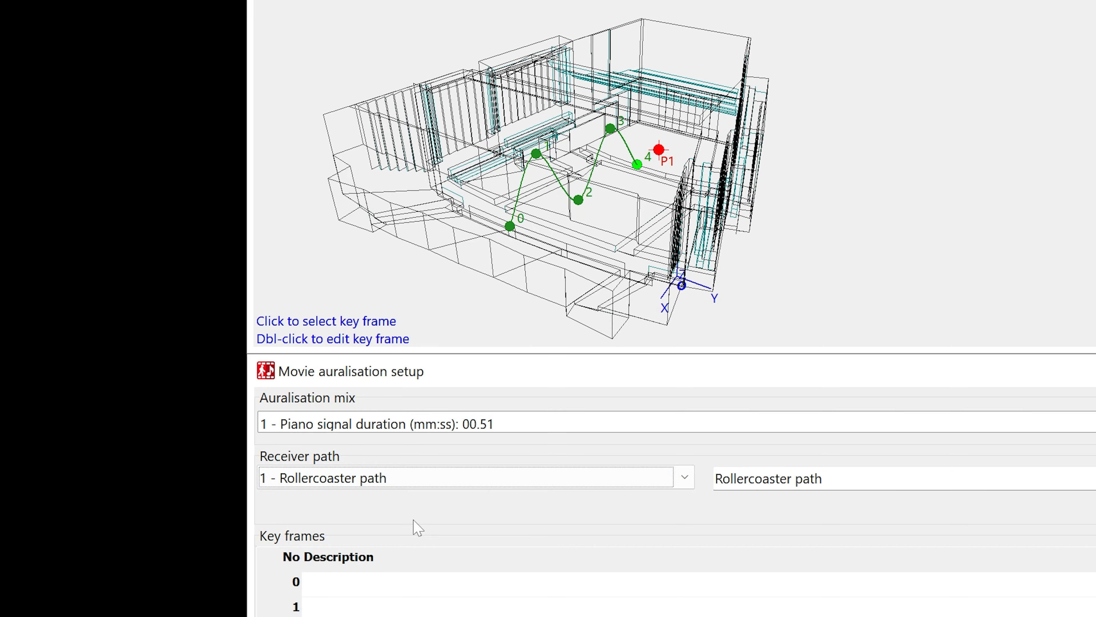